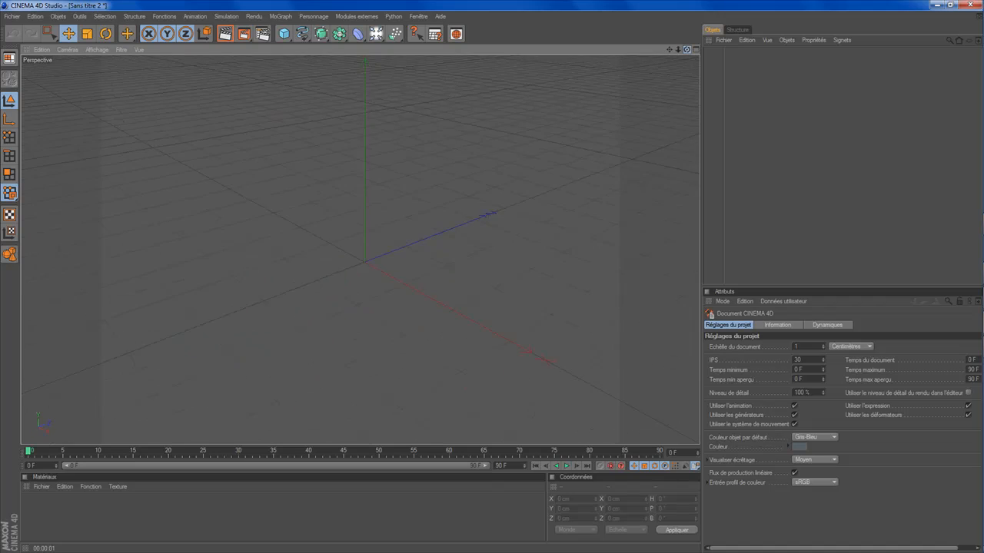
Examine the empty perspective scene by panning, zooming and orbiting around the origin.
left_click_drag(669, 51, 564, 70)
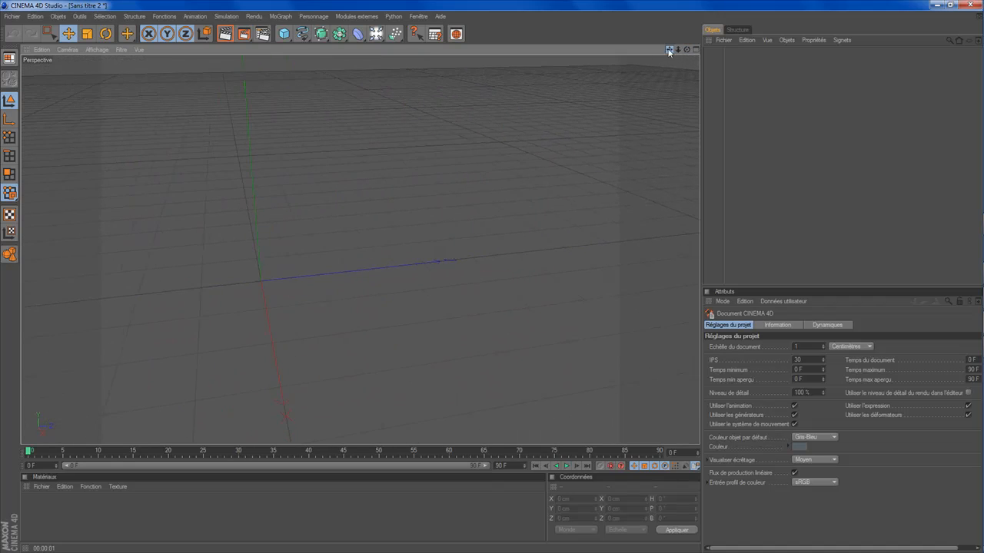
left_click_drag(678, 50, 657, 90)
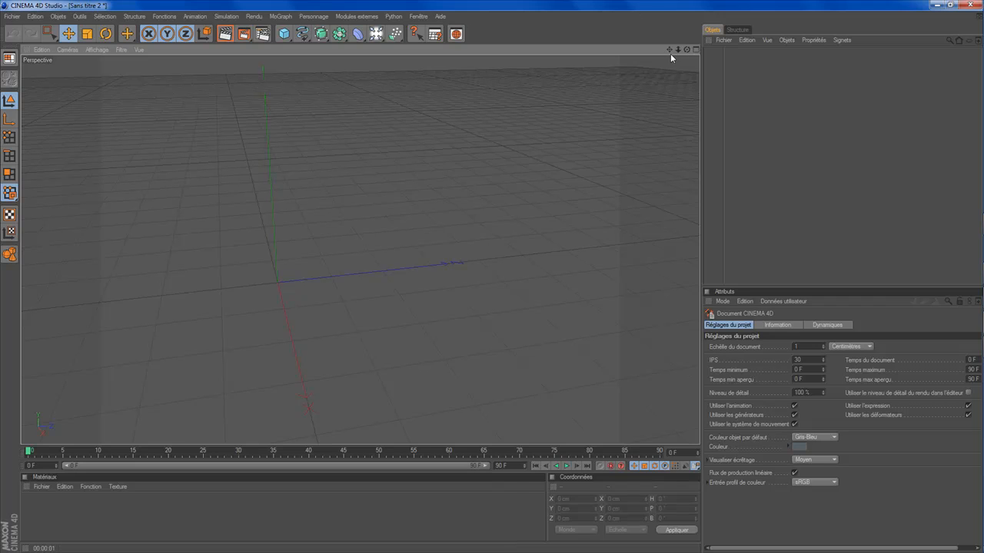
left_click_drag(689, 50, 654, 84)
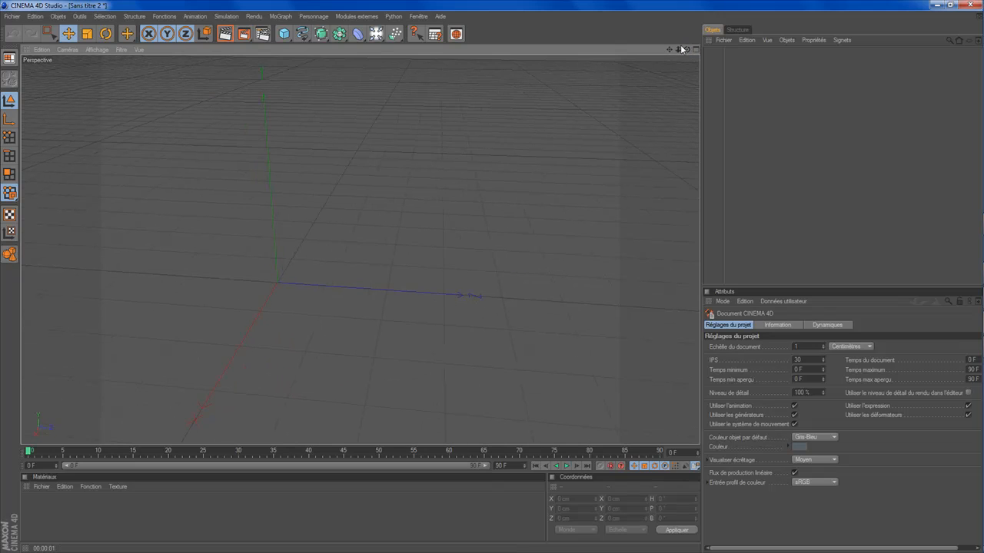
left_click_drag(669, 50, 716, 91)
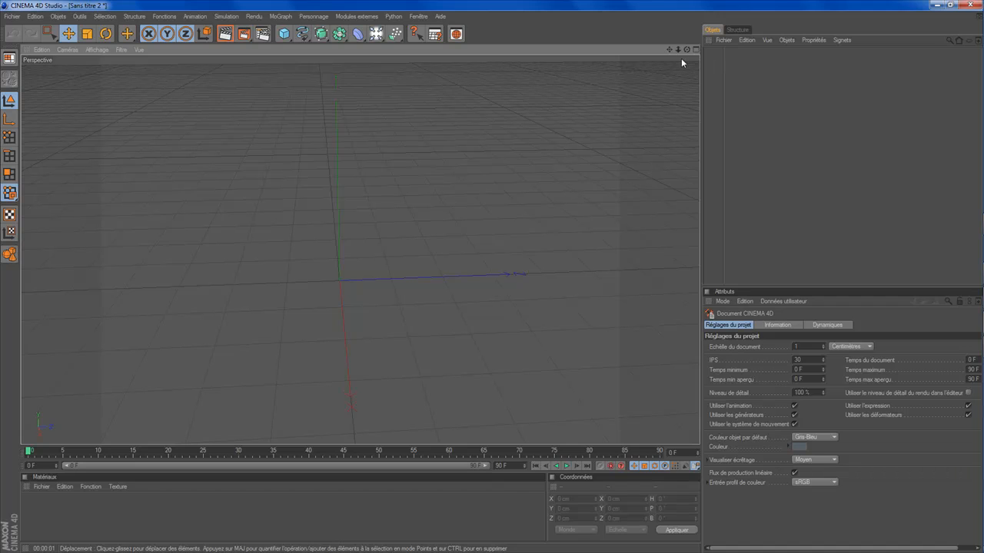
left_click_drag(671, 49, 612, 70)
mouse_move(686, 49)
left_mouse_down()
mouse_move(687, 89)
mouse_move(689, 54)
mouse_move(696, 66)
mouse_move(659, 77)
mouse_move(686, 53)
left_mouse_up()
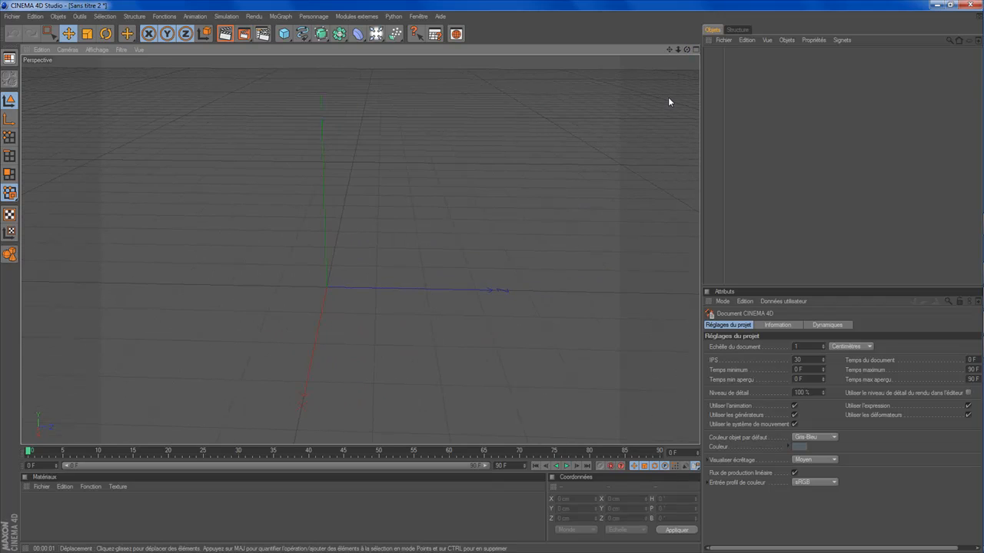
left_click_drag(686, 49, 686, 52)
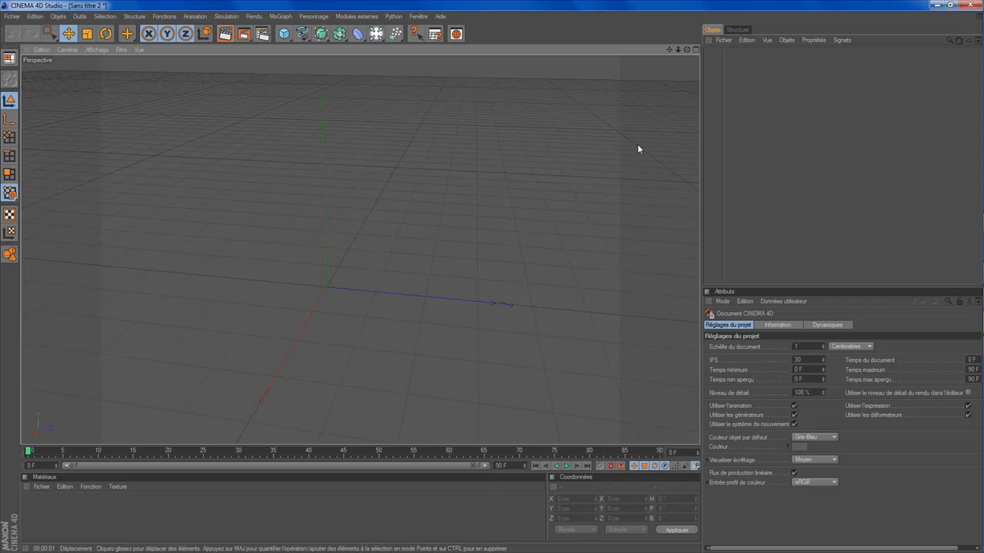
mouse_move(686, 49)
left_mouse_down()
mouse_move(705, 58)
mouse_move(685, 50)
mouse_move(690, 42)
left_mouse_up()
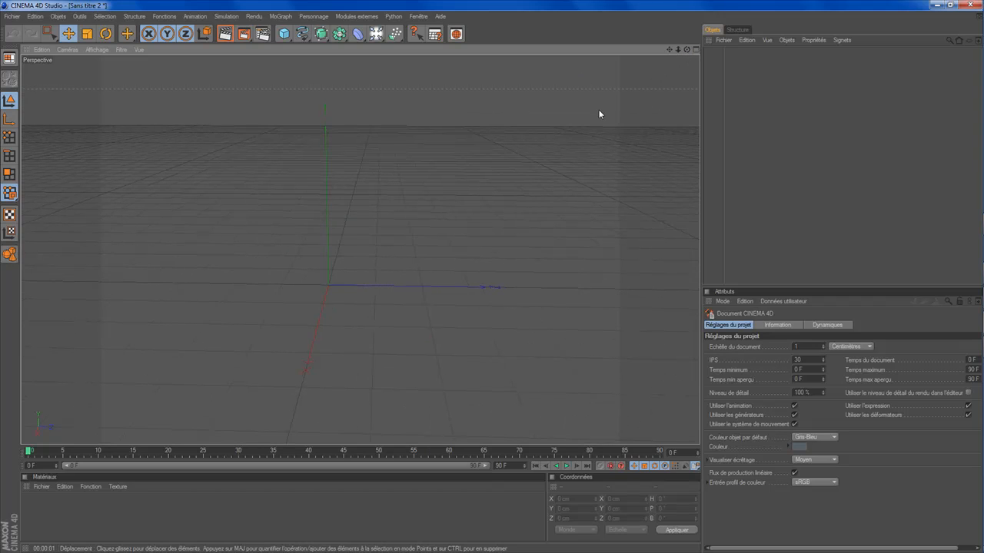
scroll(643, 65, "up", 1)
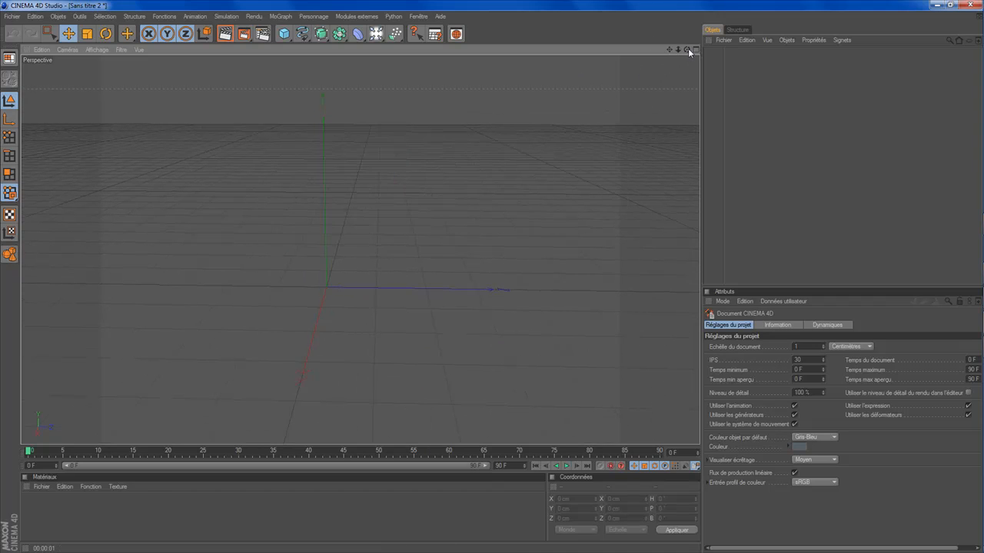
left_click_drag(688, 51, 675, 55)
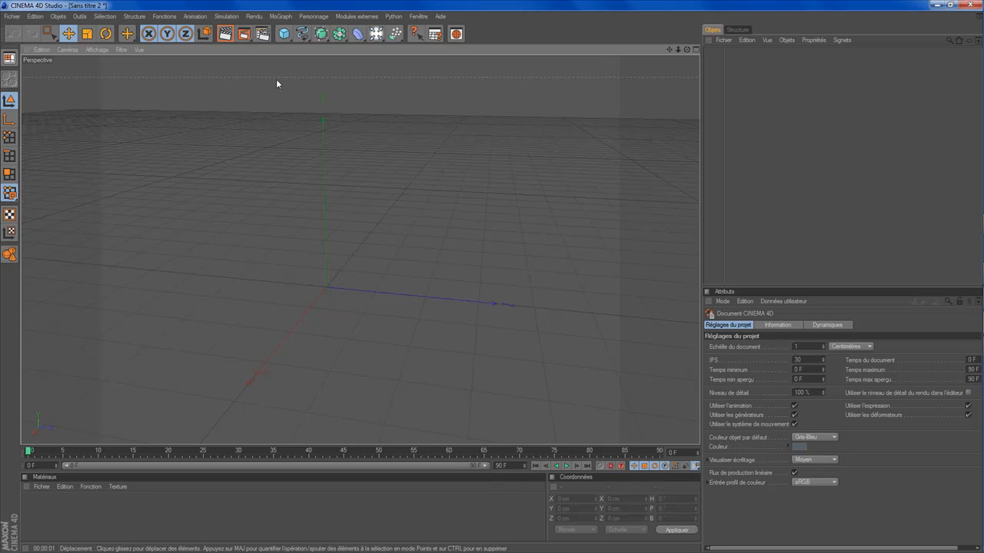
Add a cube primitive at the origin and set its X segments to 50.
left_click(284, 34)
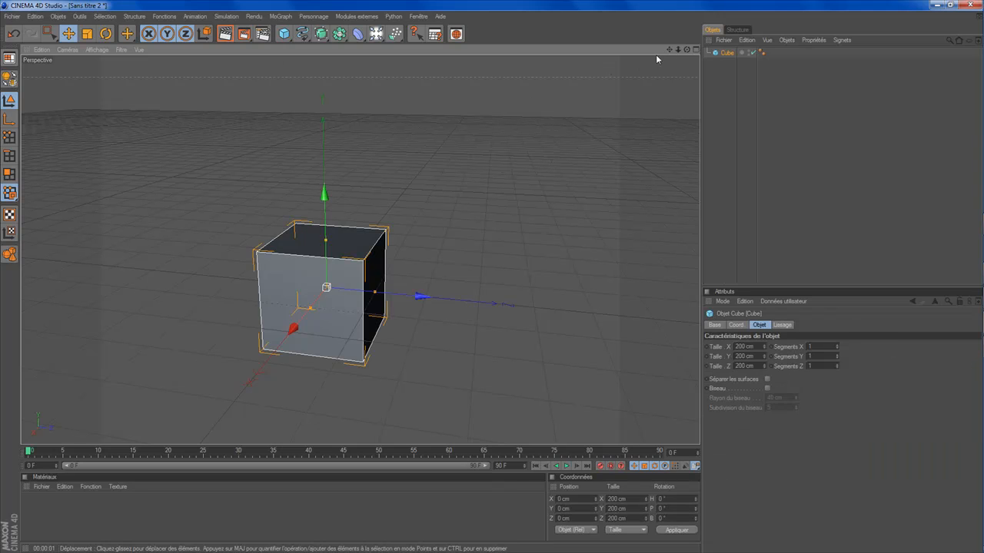
left_click_drag(671, 50, 669, 54)
scroll(647, 83, "up", 2)
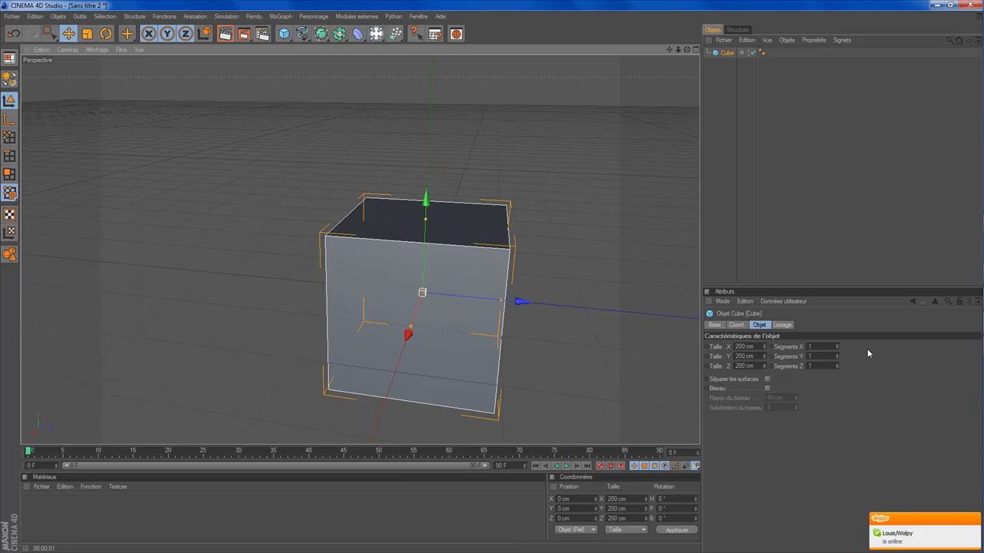
mouse_move(837, 347)
left_mouse_down()
mouse_move(837, 339)
mouse_move(837, 350)
left_mouse_up()
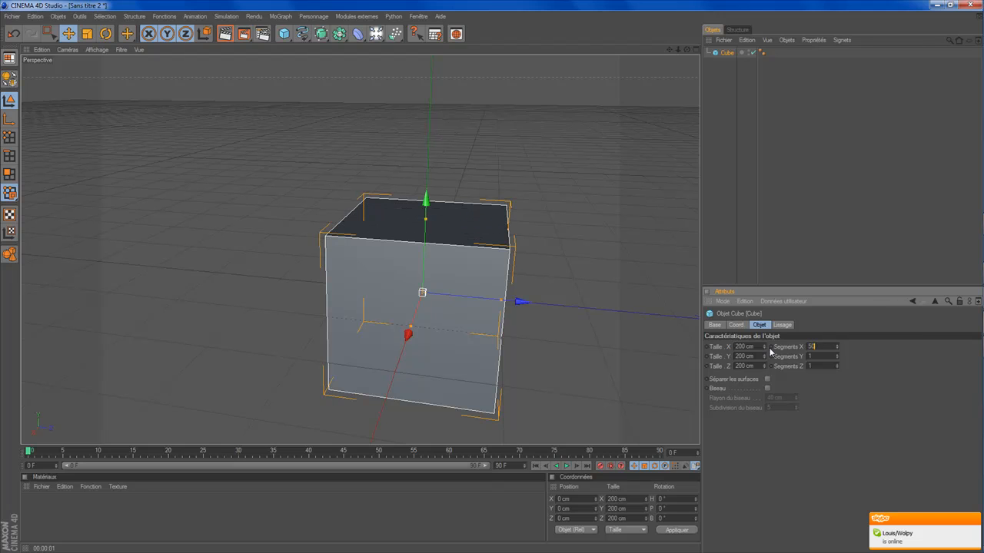
key("Return")
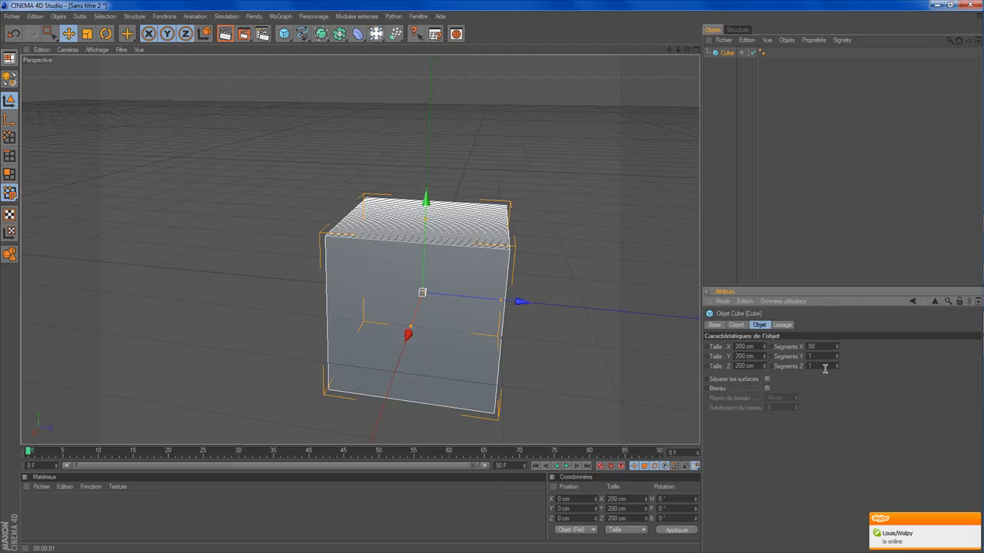
left_click_drag(838, 358, 728, 372)
type("50")
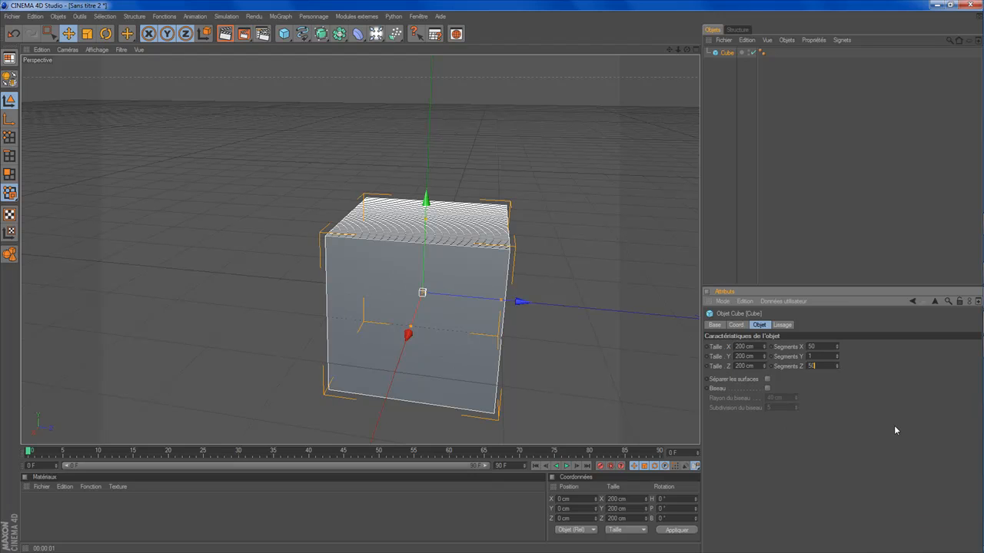
key("Return")
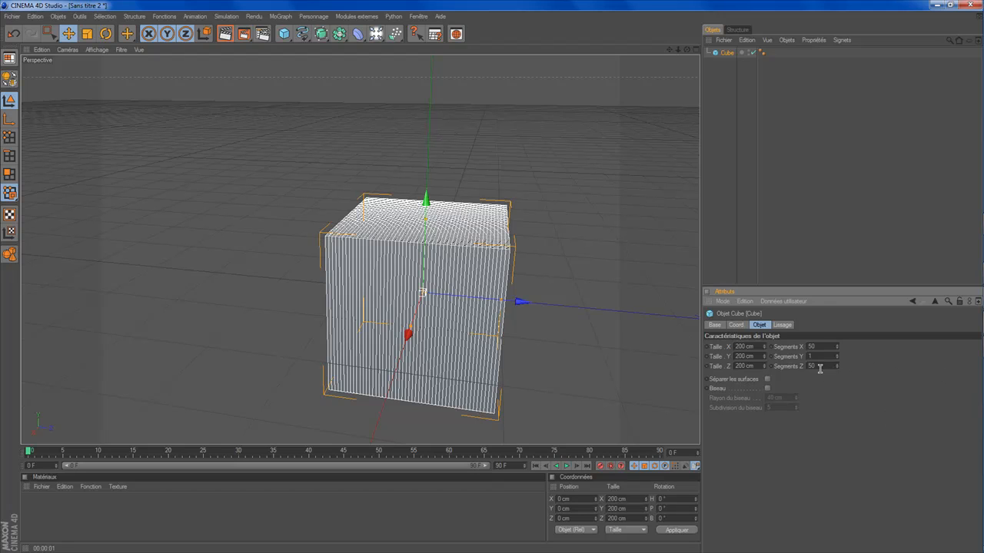
key("BackSpace")
type("1")
key("Return")
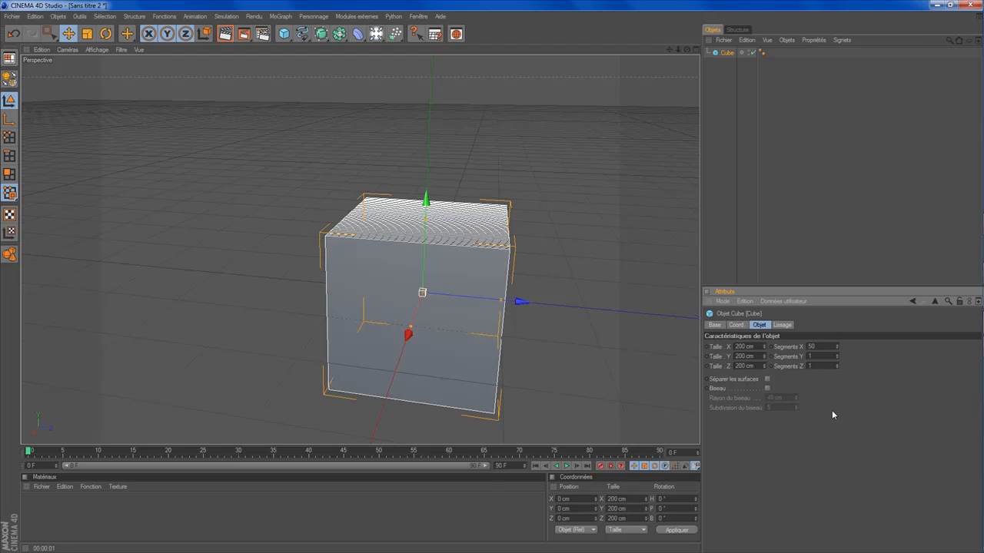
Set the cube's Y segments and Z segments to 50 each.
left_click_drag(689, 49, 807, 189)
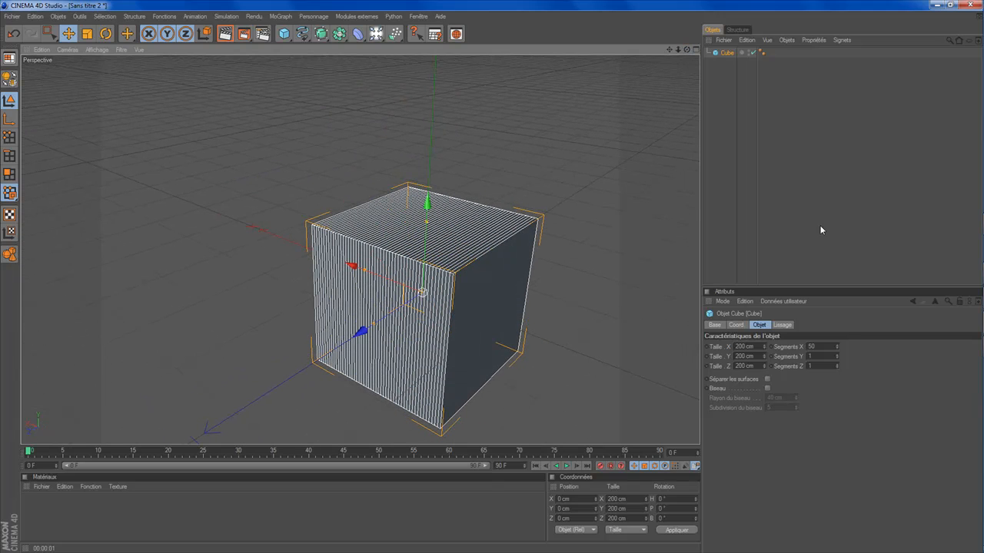
left_click(824, 356)
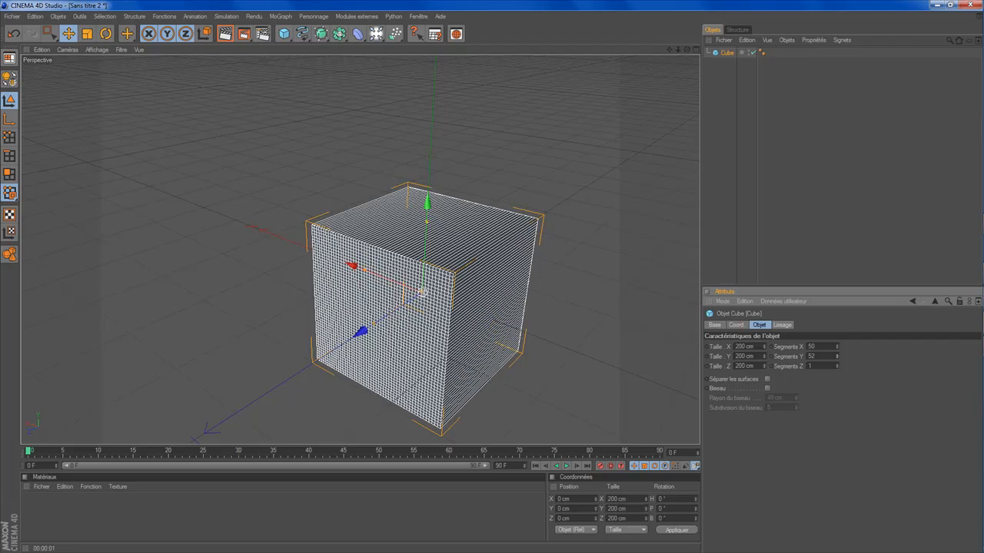
left_click_drag(687, 49, 857, 349)
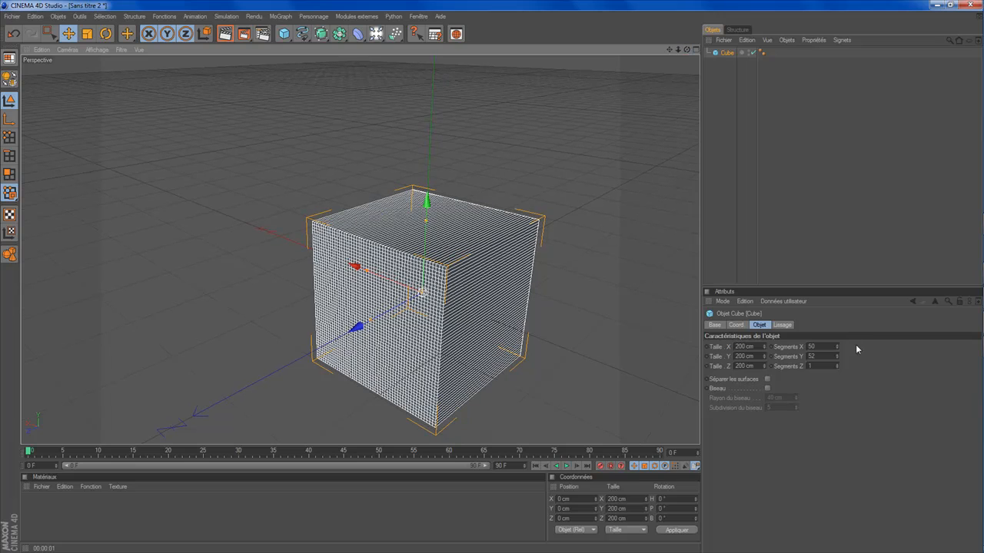
left_click(827, 357)
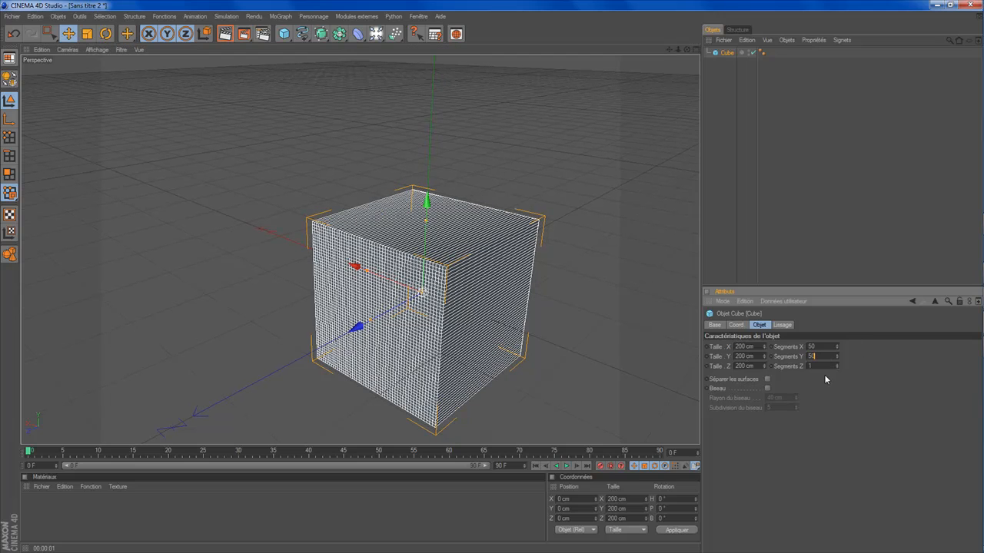
left_click_drag(822, 369, 805, 369)
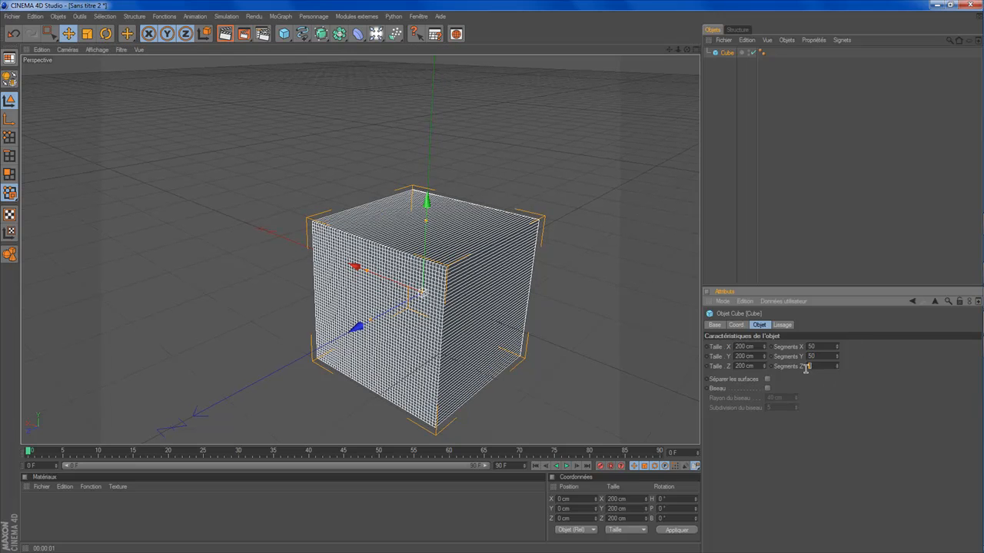
type("0")
key("Return")
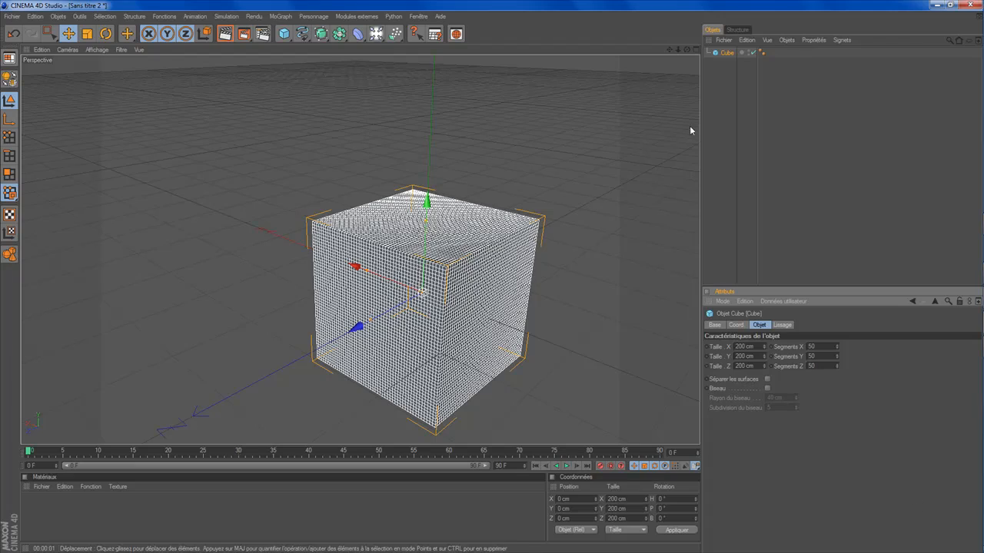
Flatten the cube along its Y axis into a thin slab about 7.4 cm high.
left_click_drag(687, 49, 619, 55)
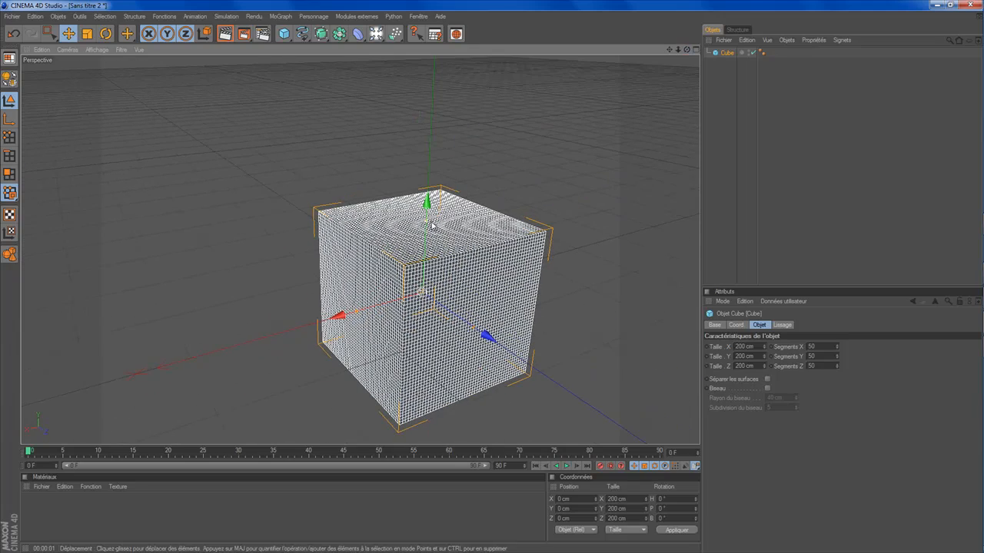
left_click_drag(428, 224, 422, 293)
scroll(446, 209, "up", 3)
left_click_drag(687, 50, 650, 4)
scroll(646, 81, "up", 2)
scroll(453, 321, "down", 3)
scroll(461, 305, "up", 5)
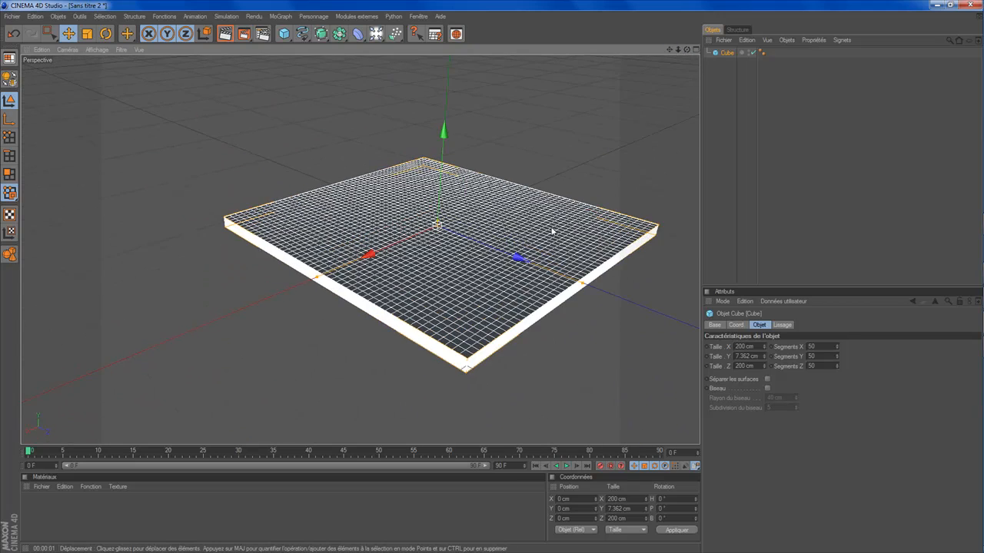
Render the flattened slab in the perspective view to check its shape.
left_click_drag(687, 49, 648, 48)
left_click(224, 34)
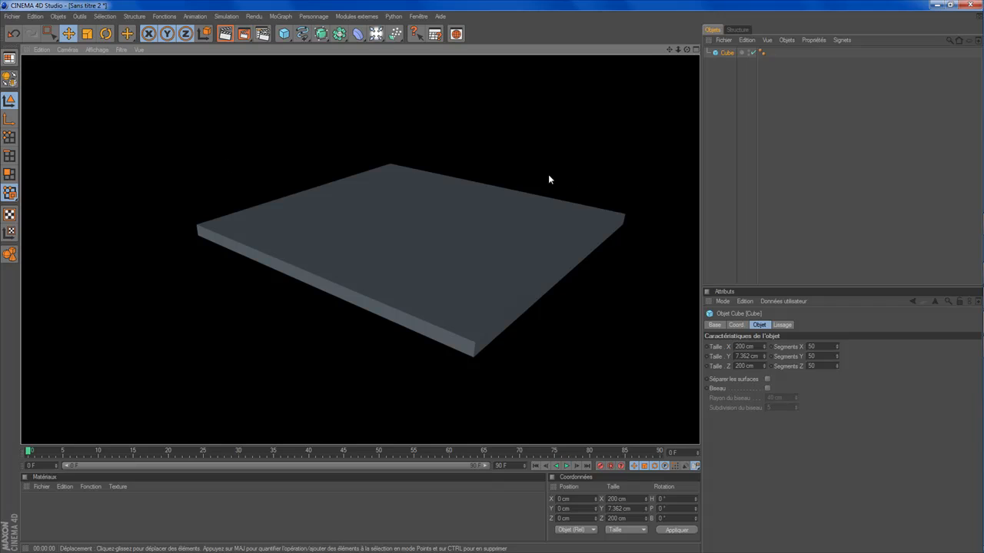
left_click_drag(669, 50, 637, 52)
scroll(604, 114, "up", 2)
scroll(604, 115, "down", 3)
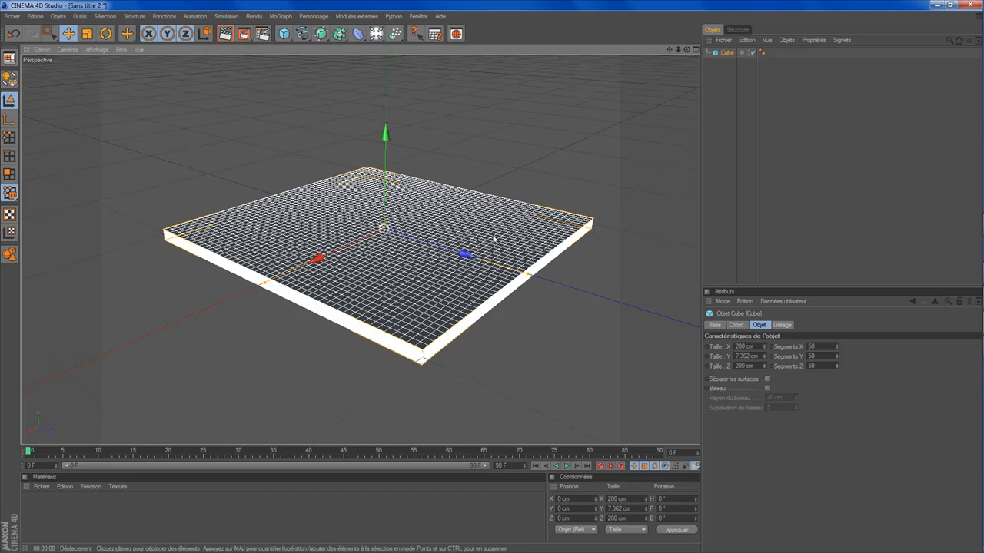
Convert the flattened cube into an editable polygon object.
left_click_drag(688, 50, 671, 65)
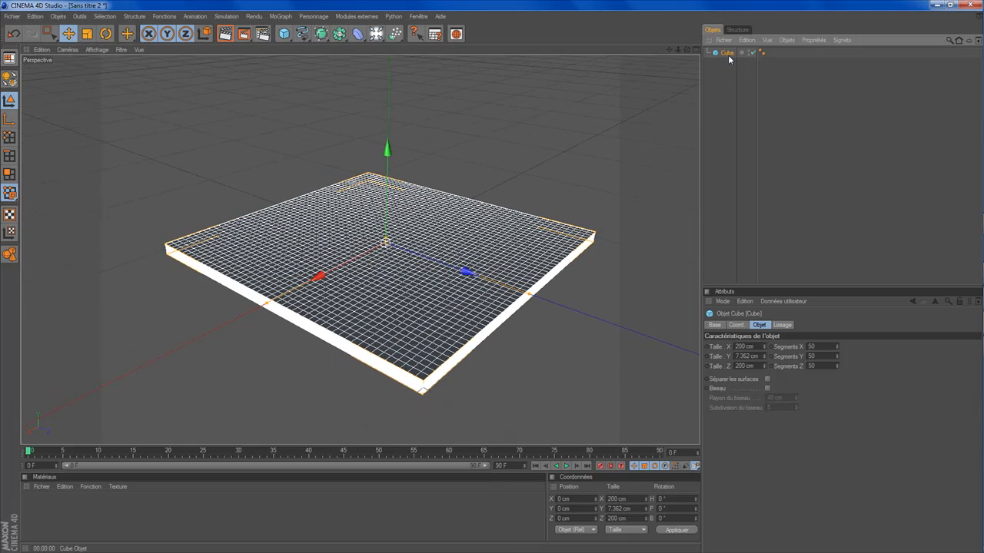
key("c")
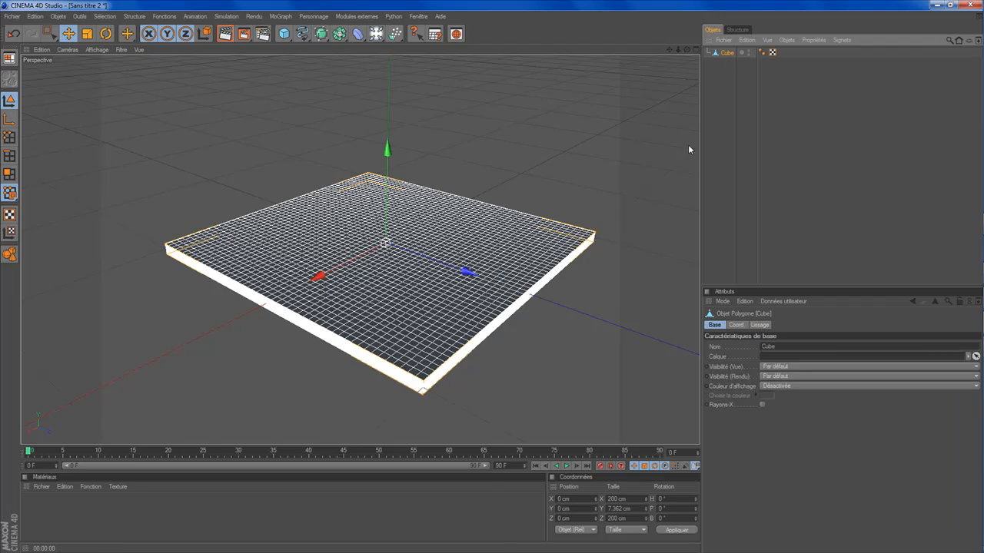
scroll(513, 188, "up", 1)
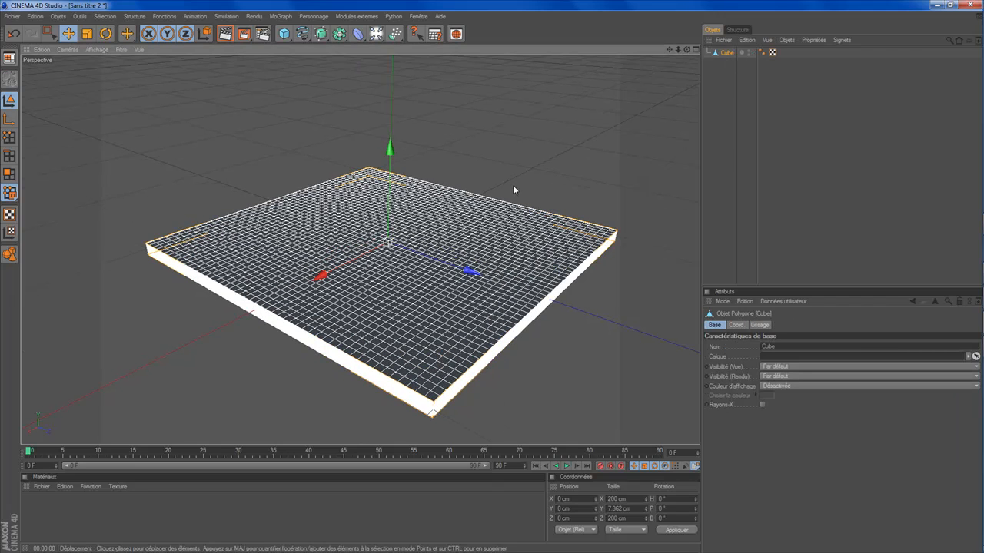
Pull gentle bumps into the slab's top surface near its edges from several sides with the Magnet tool.
left_click(138, 18)
left_click(149, 150)
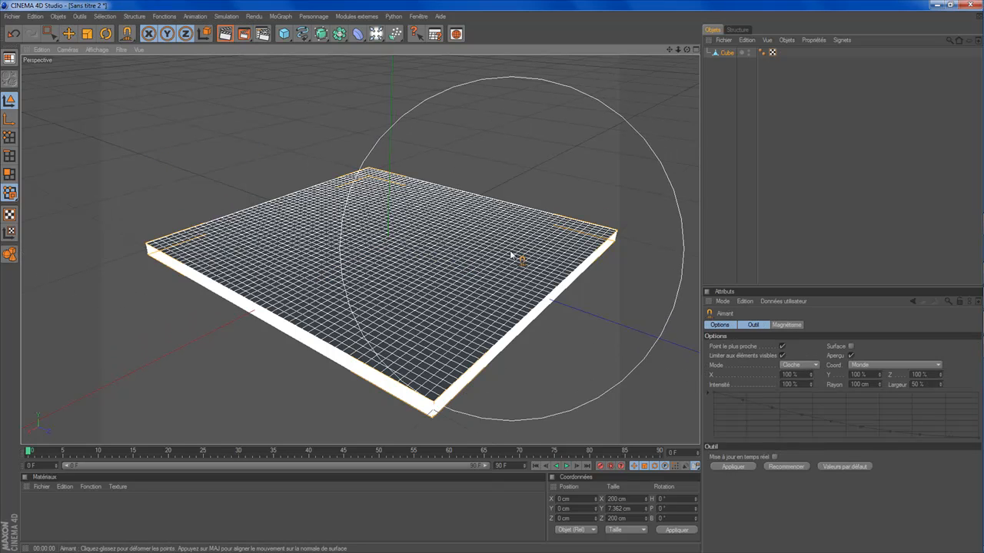
mouse_move(505, 252)
left_mouse_down()
mouse_move(504, 233)
mouse_move(514, 255)
mouse_move(512, 235)
left_mouse_up()
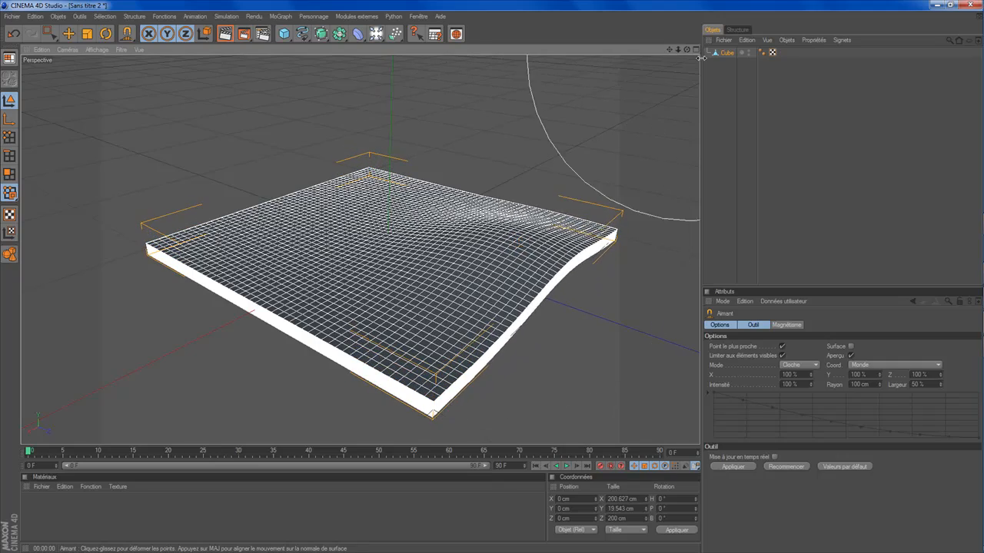
left_click_drag(688, 51, 731, 34)
mouse_move(397, 272)
left_mouse_down()
mouse_move(395, 257)
mouse_move(391, 264)
left_mouse_up()
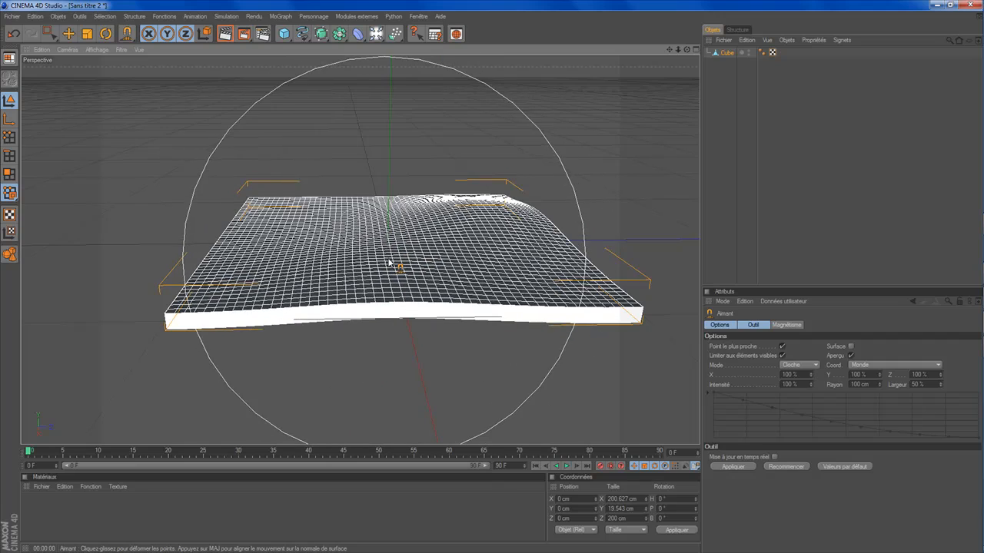
left_click_drag(687, 50, 799, 40)
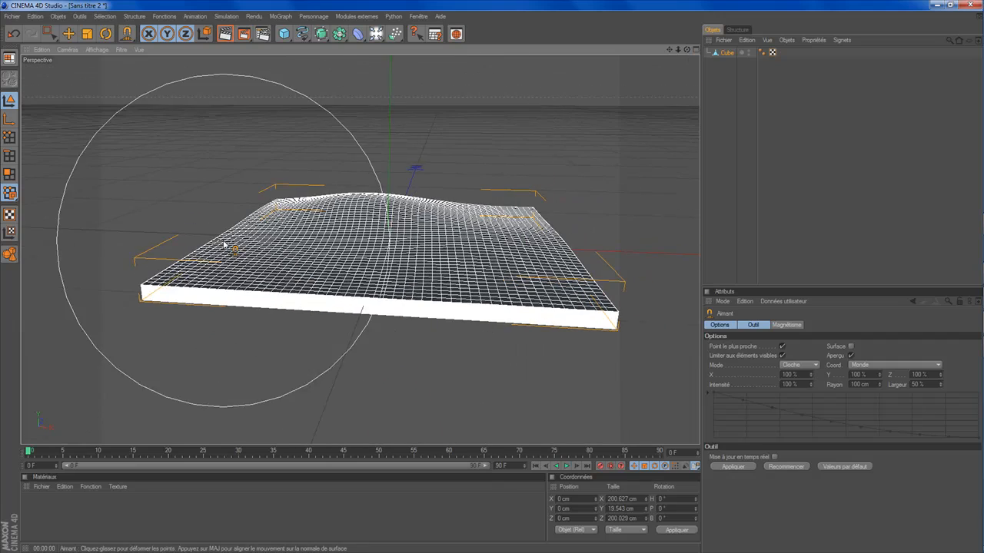
mouse_move(241, 262)
left_mouse_down()
mouse_move(246, 246)
mouse_move(234, 249)
left_mouse_up()
left_click_drag(687, 50, 812, 68)
left_click_drag(458, 201, 346, 192)
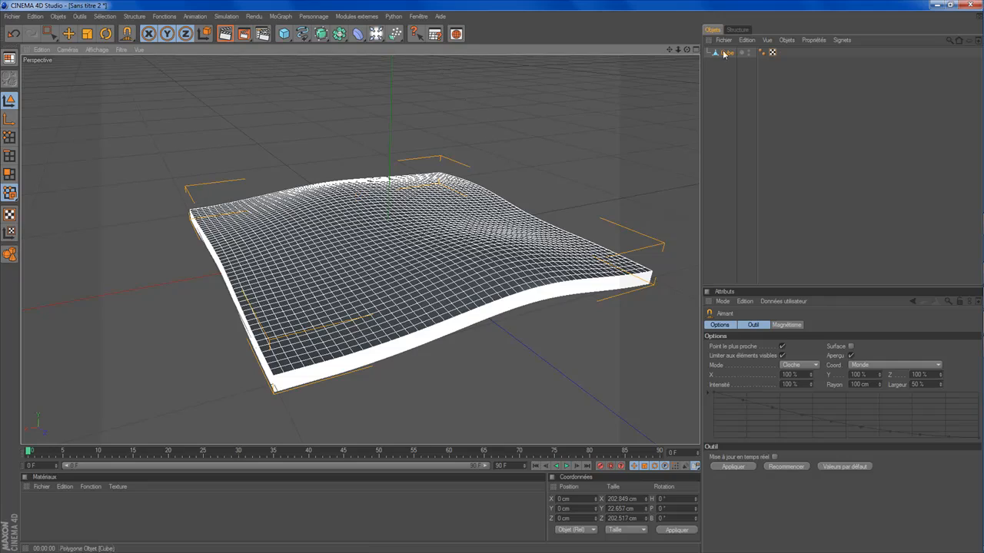
left_click_drag(686, 50, 821, 34)
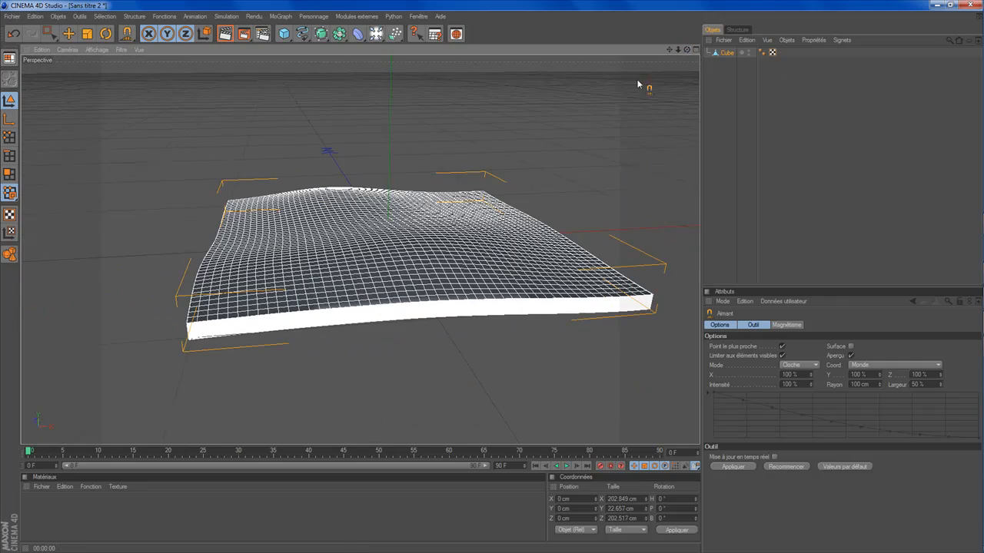
mouse_move(471, 195)
left_mouse_down()
mouse_move(466, 173)
mouse_move(467, 198)
left_mouse_up()
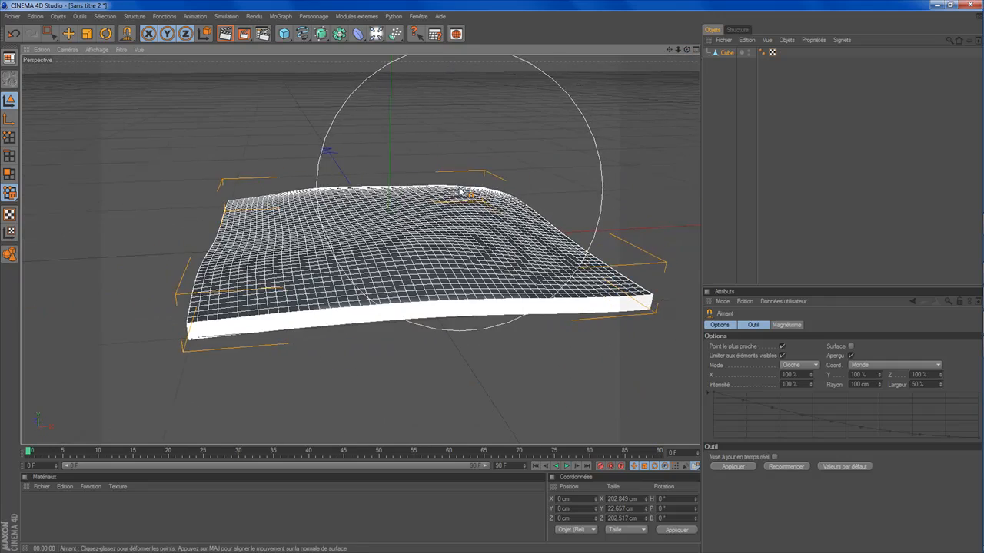
mouse_move(686, 50)
left_mouse_down()
mouse_move(467, 37)
mouse_move(377, 44)
left_mouse_up()
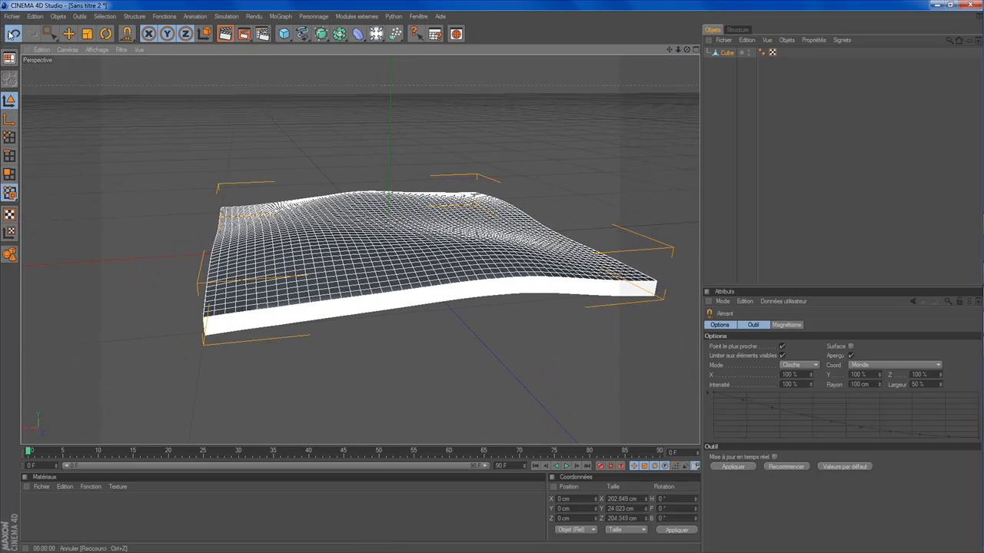
Undo all the Magnet deformations along with the polygon conversion, and deselect the flat cube.
left_click(12, 35)
left_click(12, 35)
left_click(12, 35)
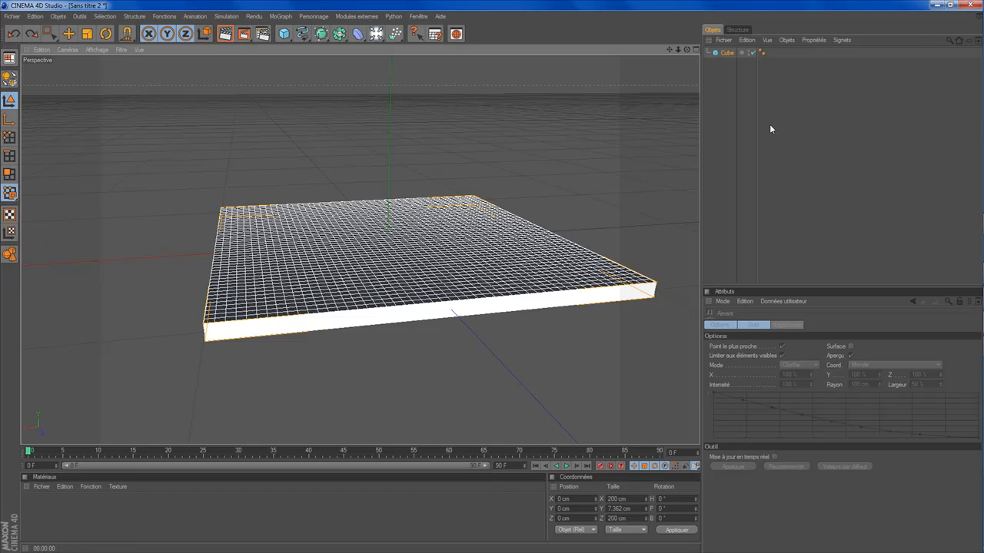
left_click_drag(52, 34, 65, 42)
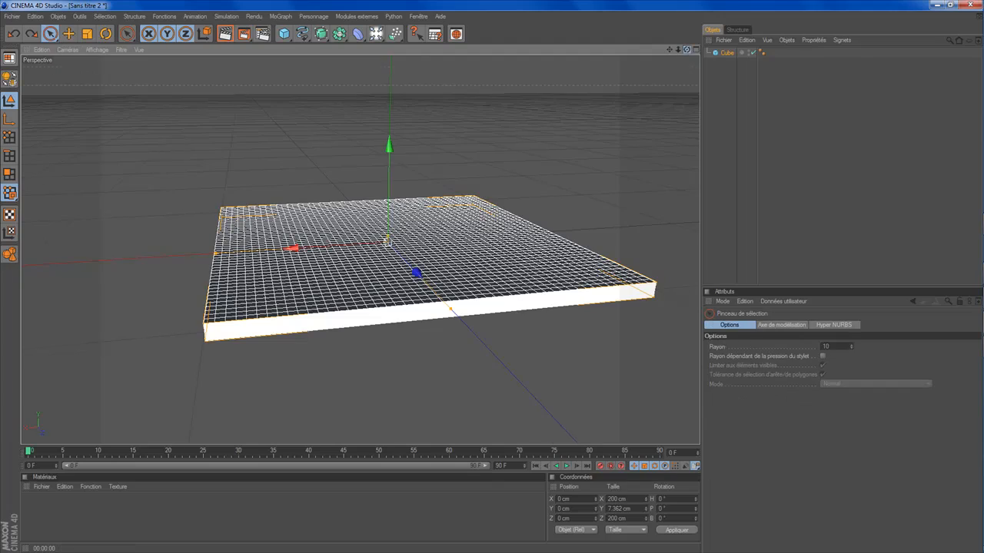
left_click_drag(687, 49, 687, 69)
left_click_drag(415, 361, 461, 347, "alt")
left_click(836, 177)
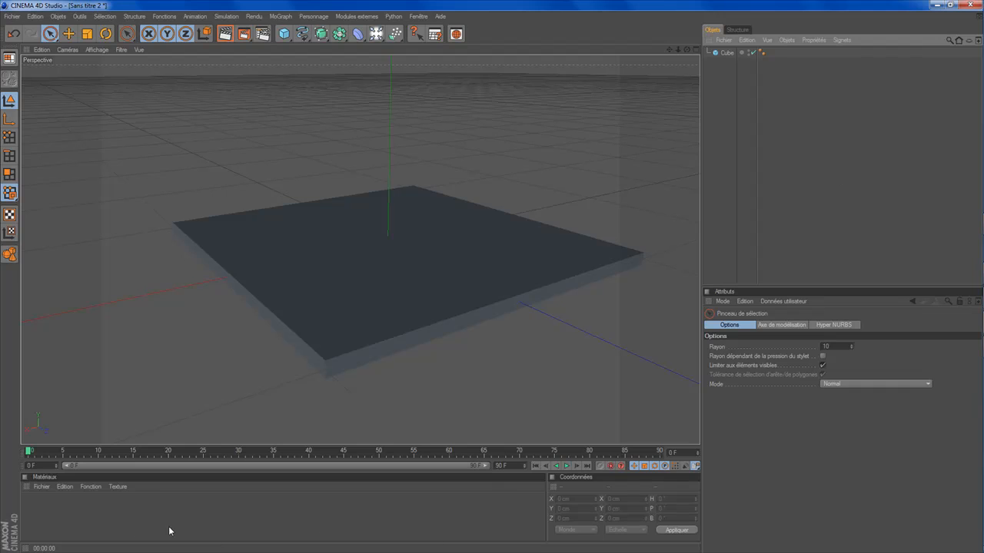
Create a new material and load a Dégradé (gradient) shader as its color texture.
left_click(90, 516)
double_click(92, 513)
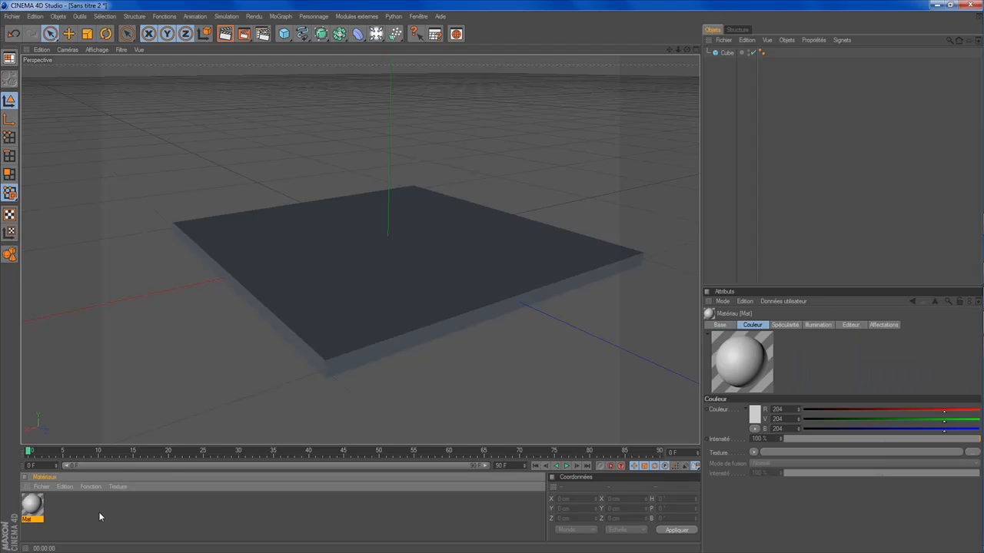
double_click(32, 505)
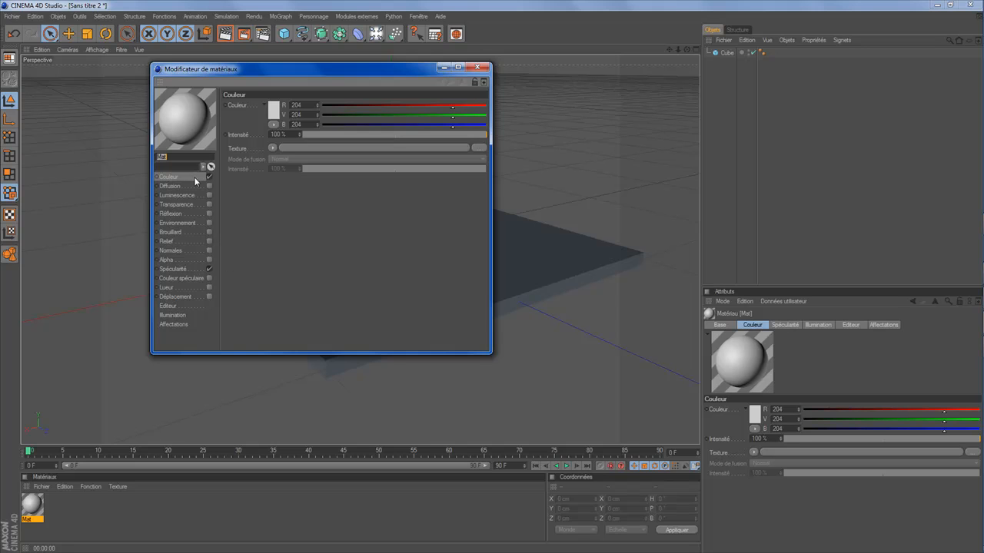
left_click(275, 146)
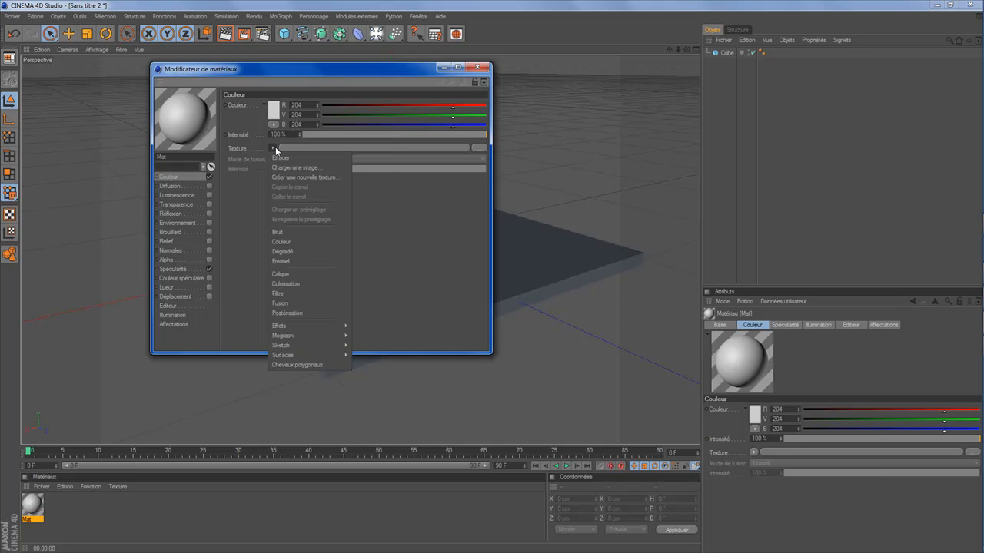
left_click(285, 250)
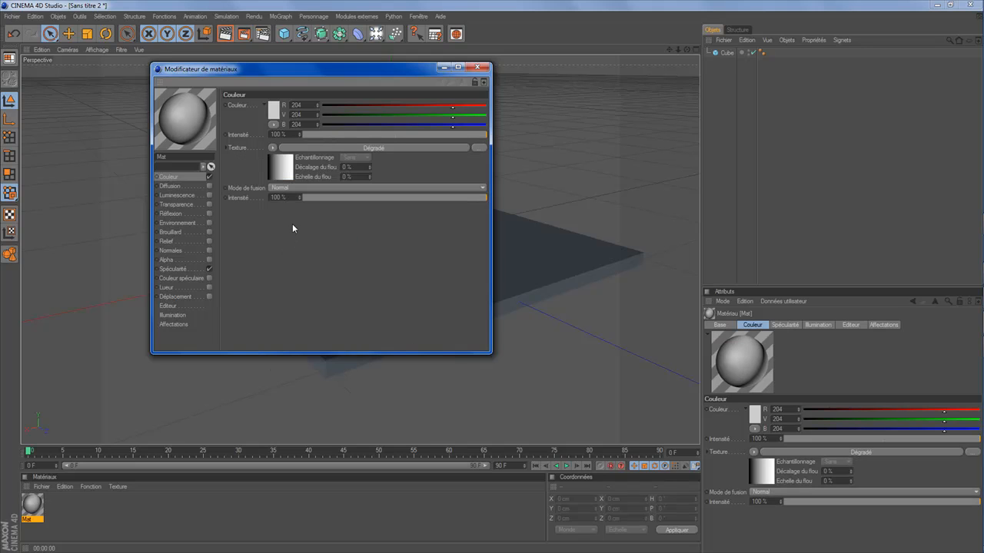
Set the gradient's first knot to dark brown (RGB 63, 53, 40) and shift the blend midpoint close to it.
left_click(283, 169)
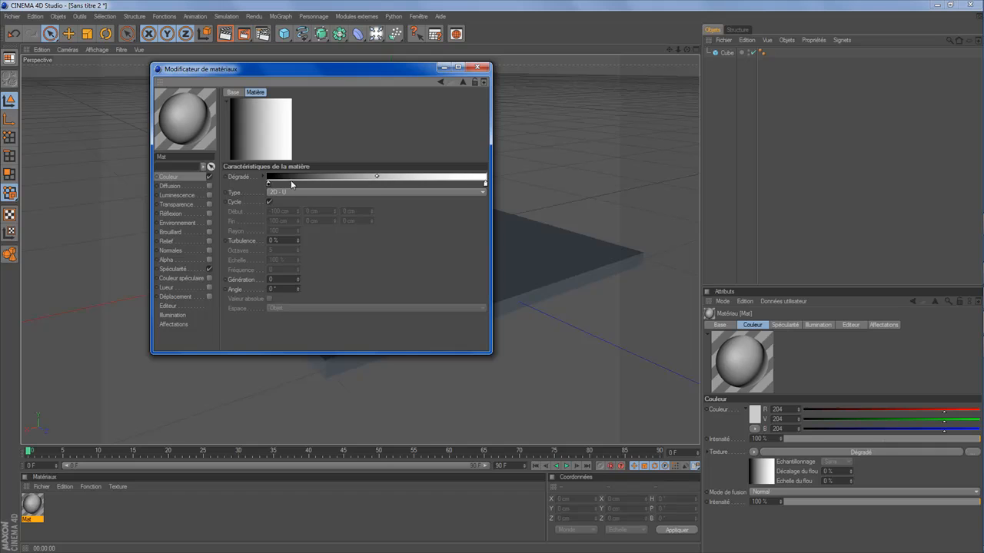
double_click(268, 184)
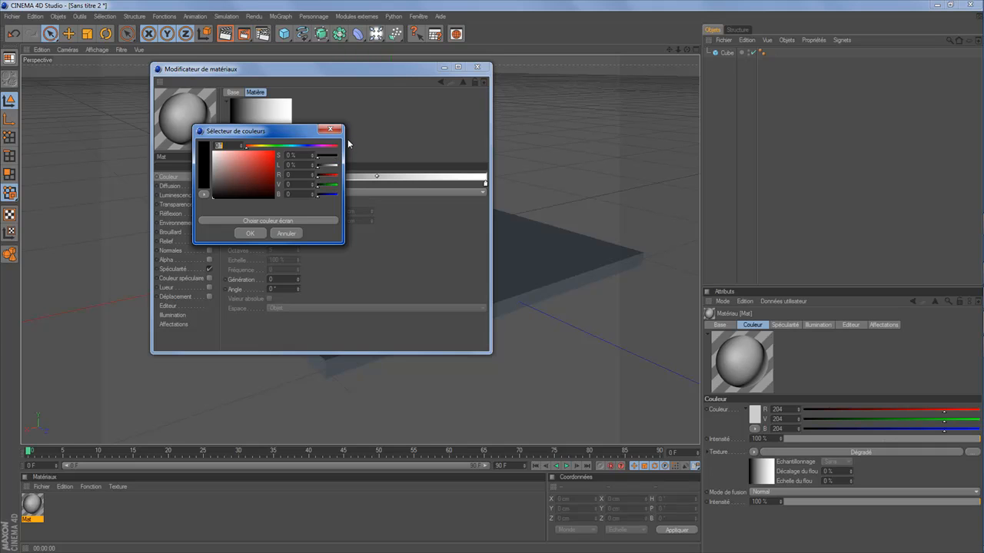
left_click_drag(264, 146, 234, 186)
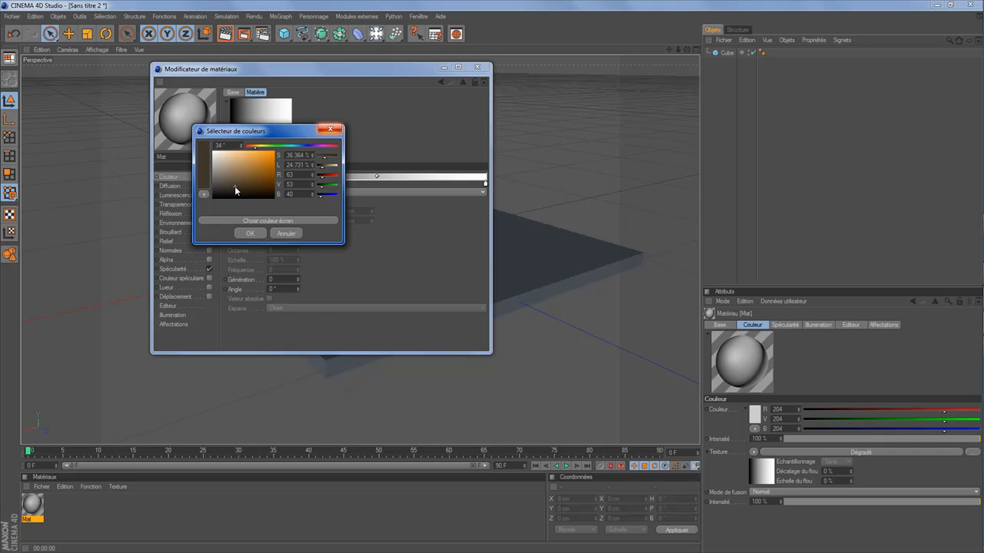
left_click(248, 233)
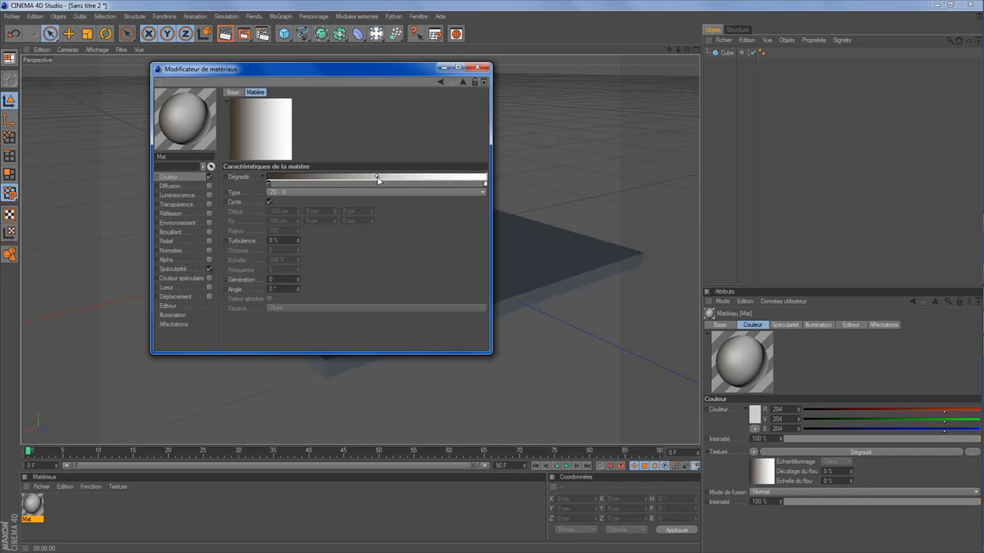
left_click_drag(377, 179, 302, 180)
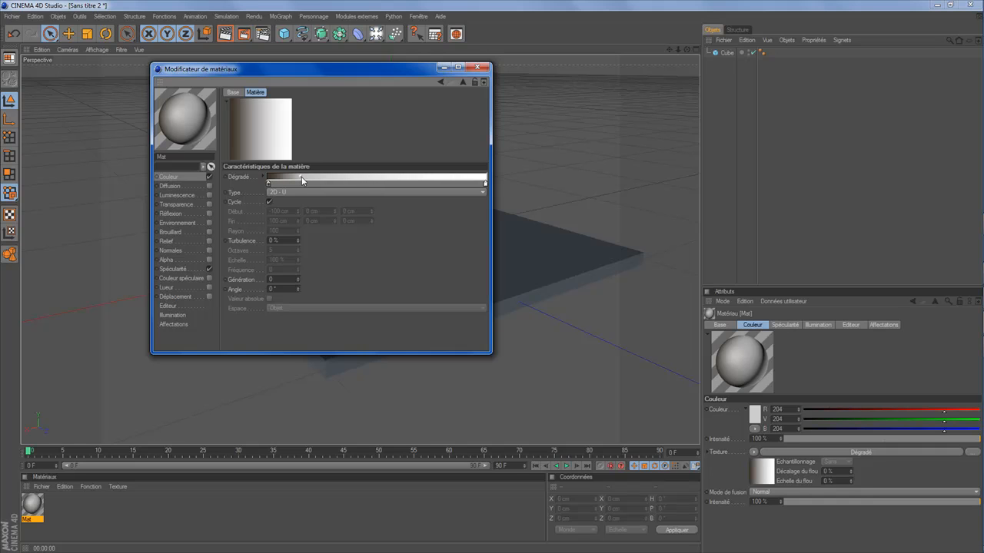
Add a knot near the middle of the gradient and color it medium brown (RGB 98, 72, 45).
left_click(371, 183)
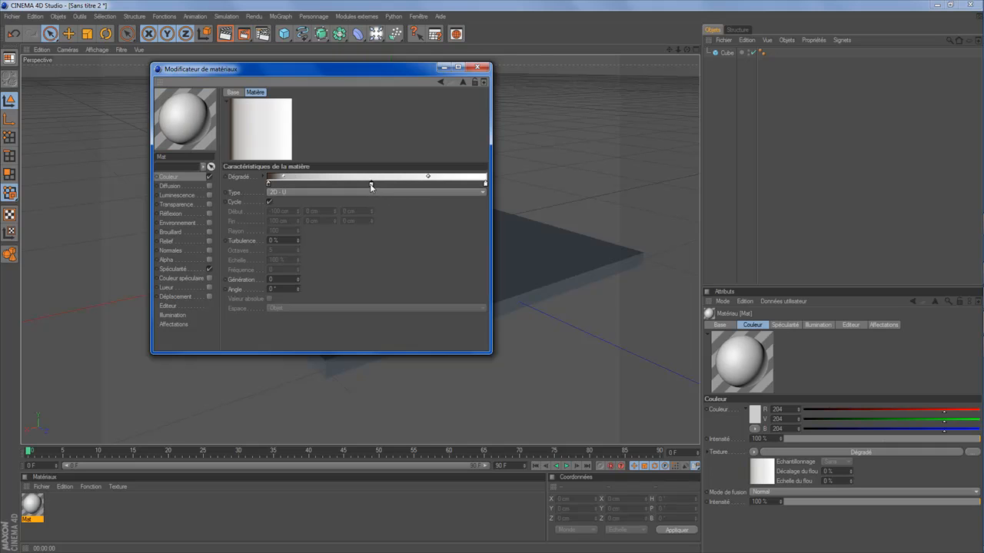
double_click(372, 184)
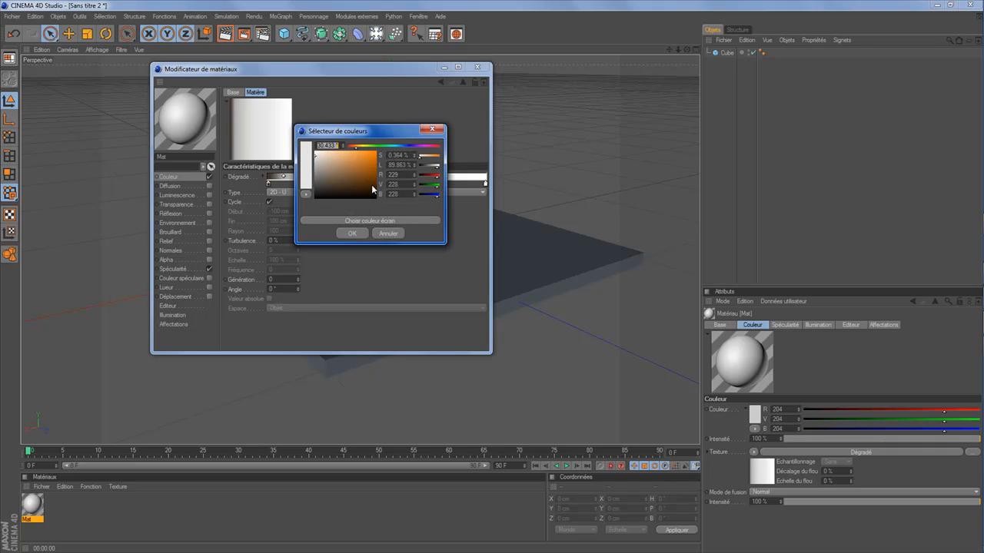
mouse_move(351, 173)
left_mouse_down()
mouse_move(359, 176)
mouse_move(346, 183)
mouse_move(359, 180)
mouse_move(347, 179)
left_mouse_up()
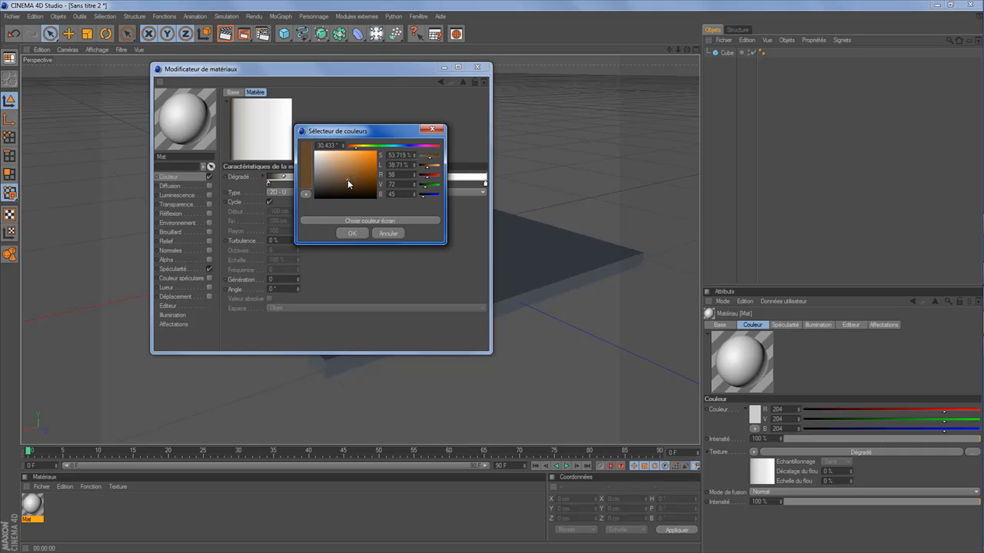
left_click(358, 234)
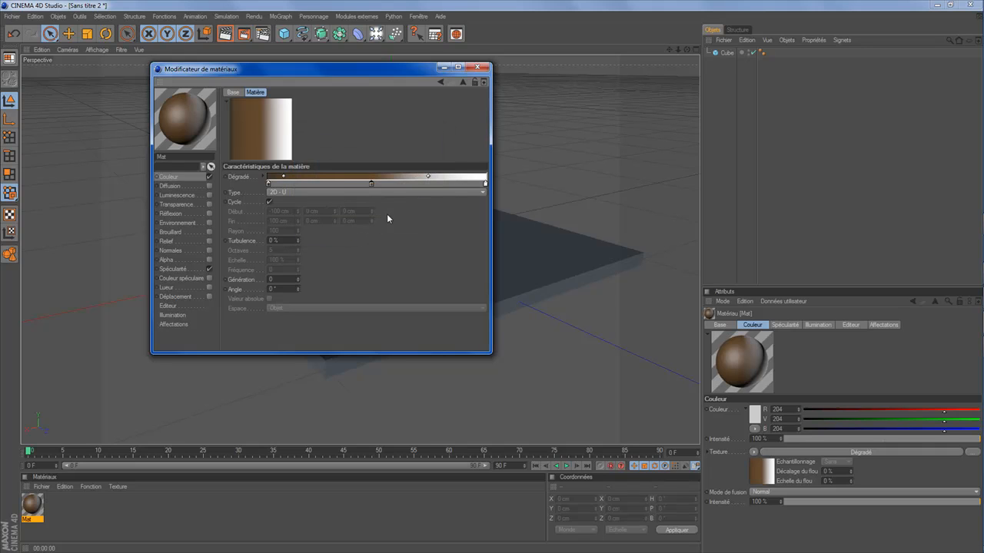
Shift the second blend midpoint toward the gradient's end and change the white end knot to dark brown.
left_click_drag(428, 180, 450, 180)
double_click(485, 185)
left_click_drag(478, 146, 452, 185)
left_click_drag(471, 147, 456, 187)
left_click(456, 170)
left_click(461, 234)
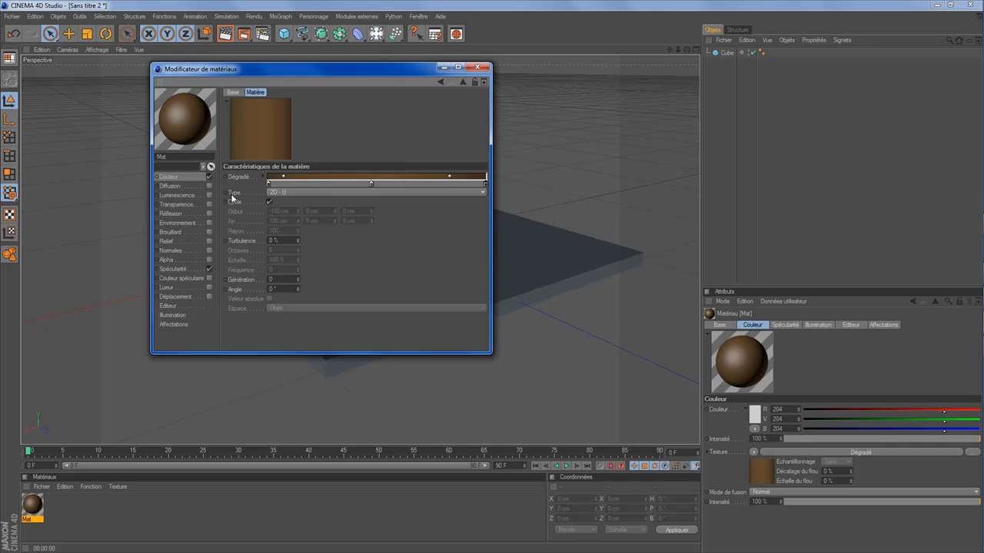
Set the gradient type to 2D - V with 70% turbulence, and close the material editor.
left_click(302, 193)
left_click(285, 212)
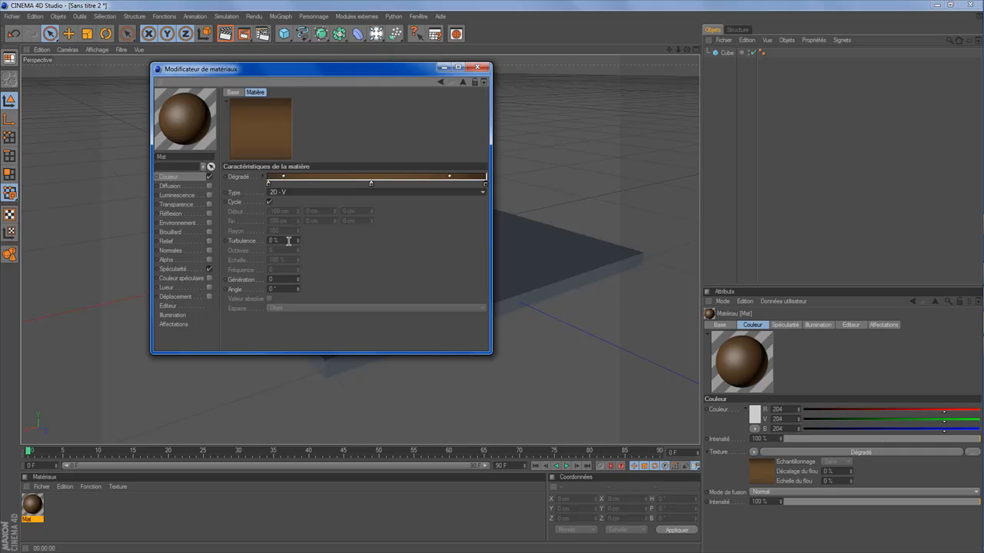
double_click(288, 240)
type("70")
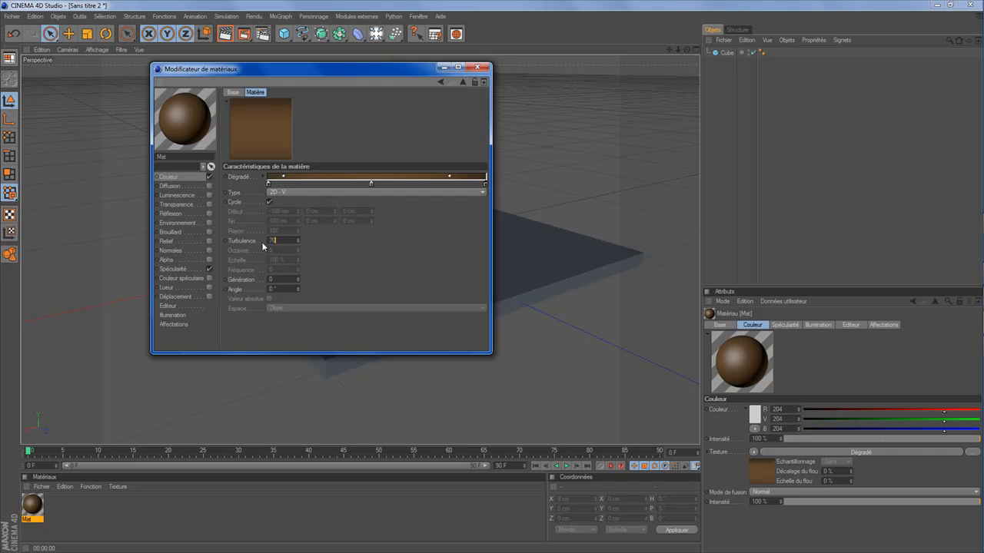
key("Return")
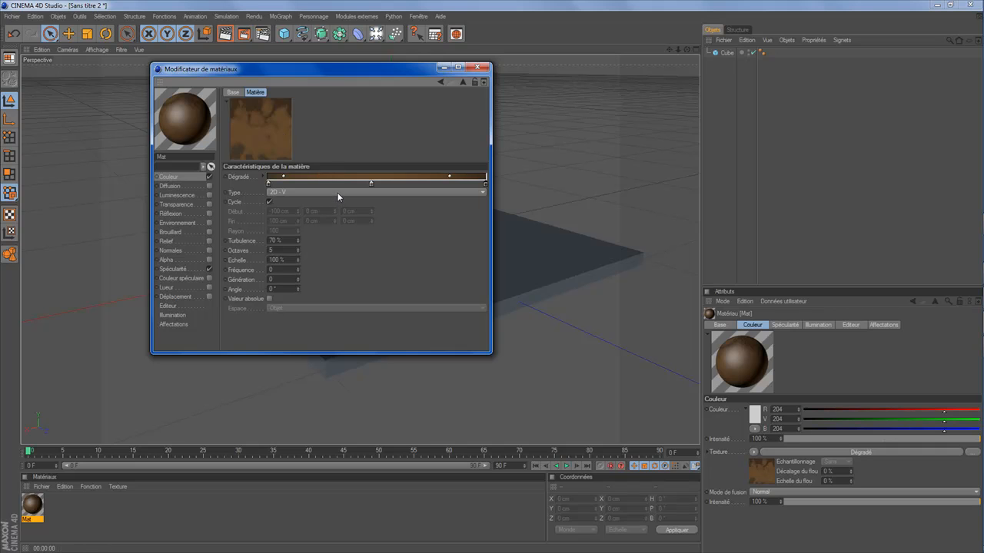
double_click(281, 250)
key("Return")
left_click(478, 67)
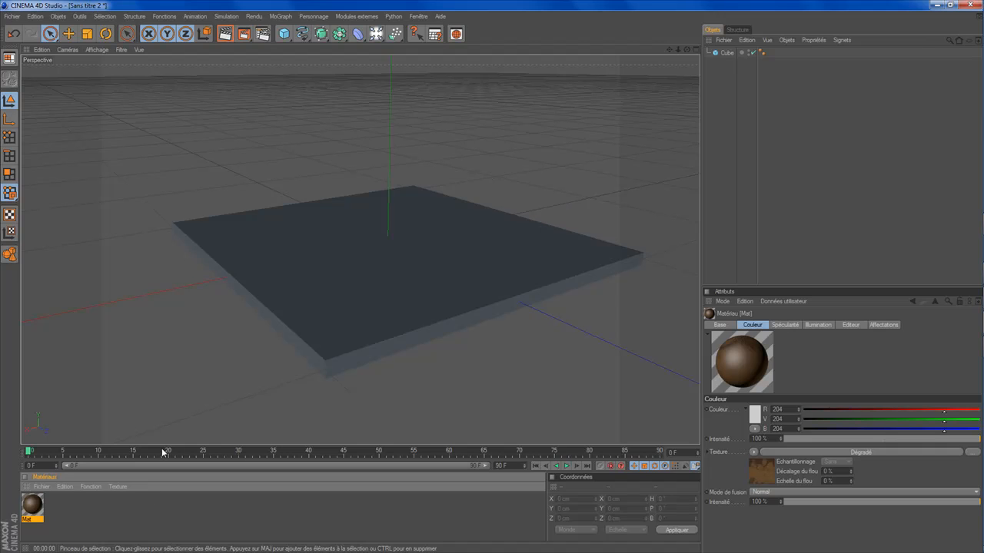
Apply the brown gradient material to the flat slab and render the perspective view.
left_click_drag(33, 506, 360, 305)
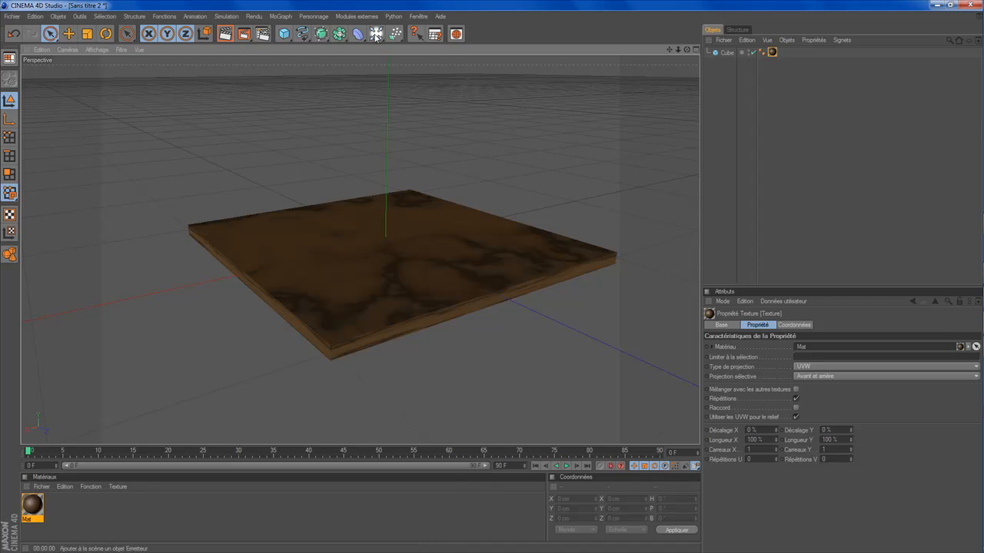
left_click(226, 33)
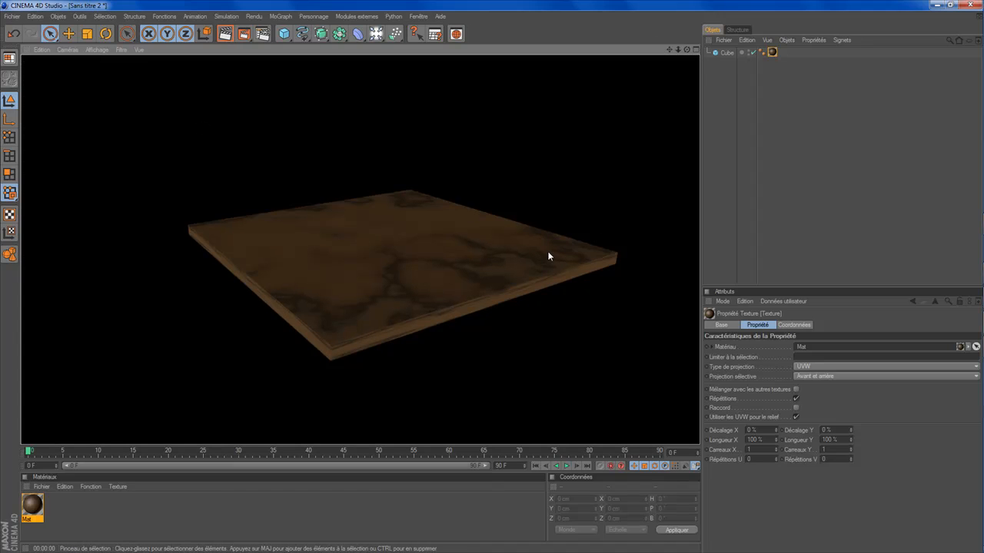
left_click(429, 242)
Render the textured slab from a lower angle and inspect the material on its top and sides.
left_click_drag(687, 49, 678, 123)
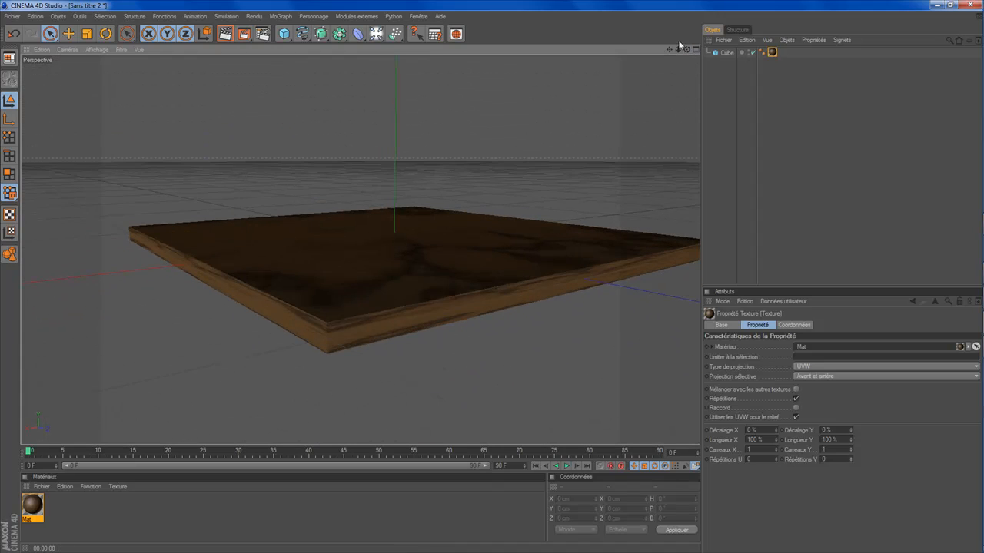
left_click_drag(687, 49, 682, 41)
left_click(225, 33)
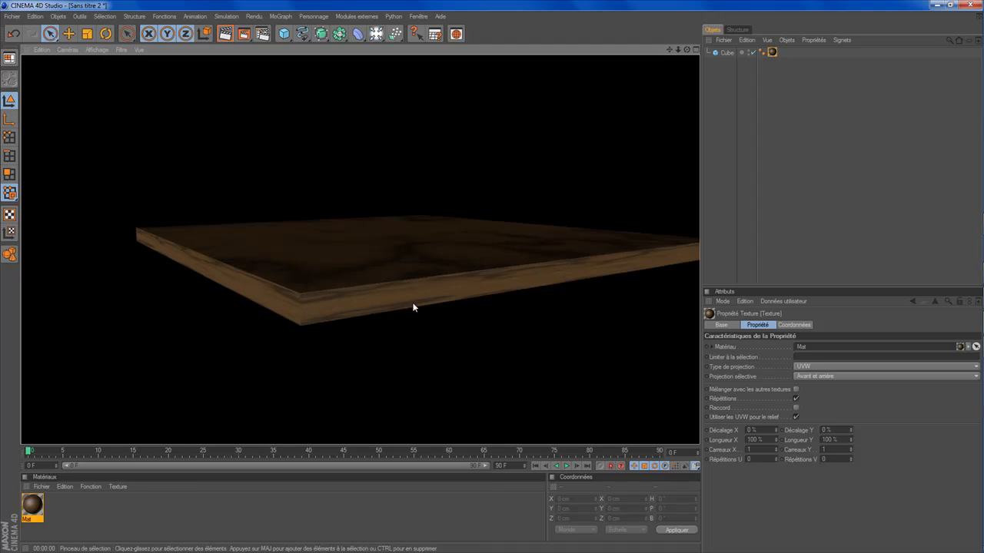
left_click_drag(686, 50, 492, 355)
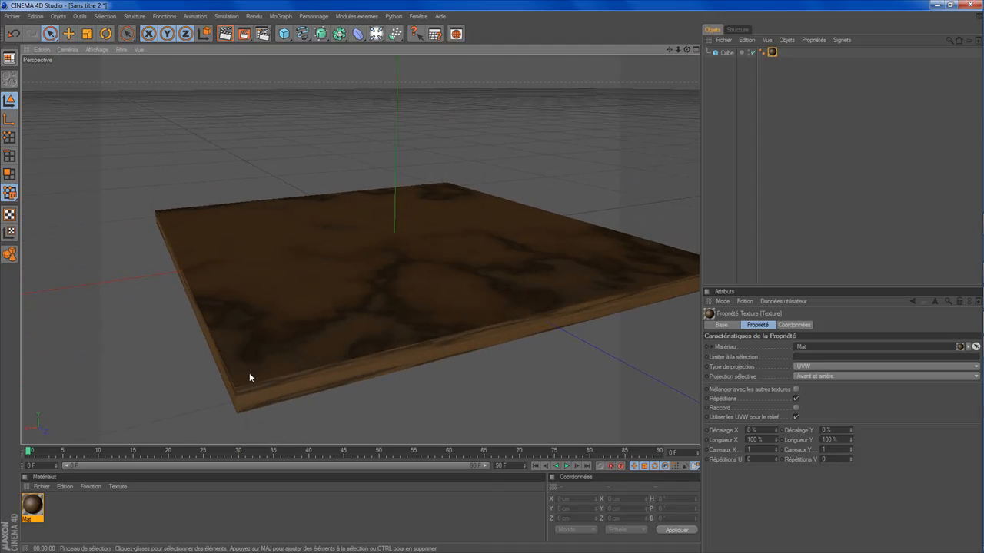
left_click_drag(687, 49, 678, 170)
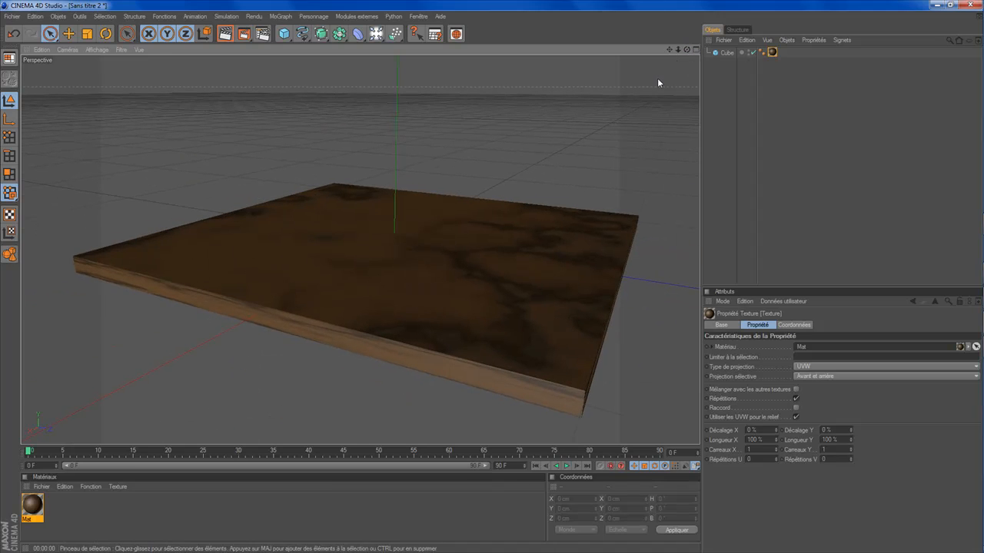
Examine the textured slab's sides and top surface from low and high viewing angles.
left_click_drag(687, 49, 612, 175)
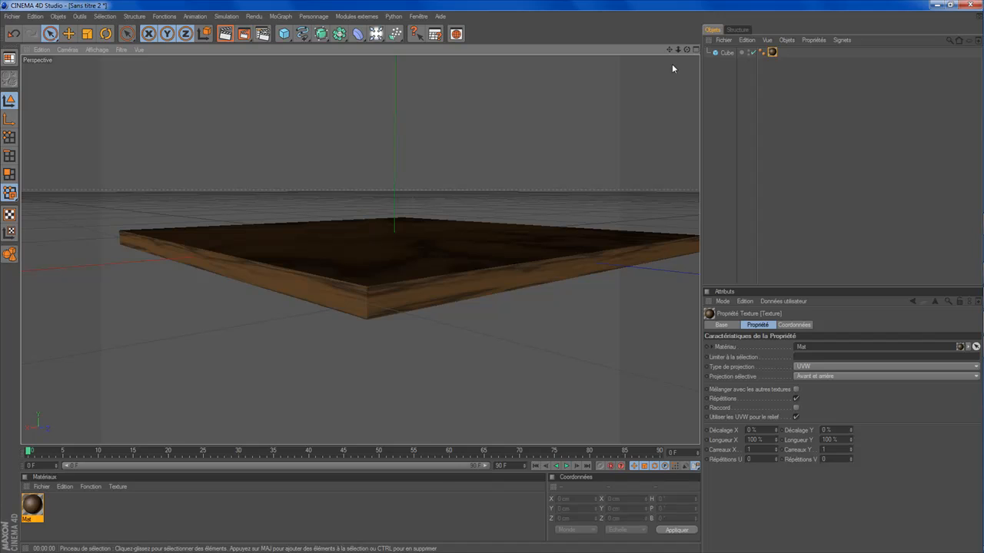
mouse_move(686, 50)
left_mouse_down()
mouse_move(653, 8)
mouse_move(687, 75)
left_mouse_up()
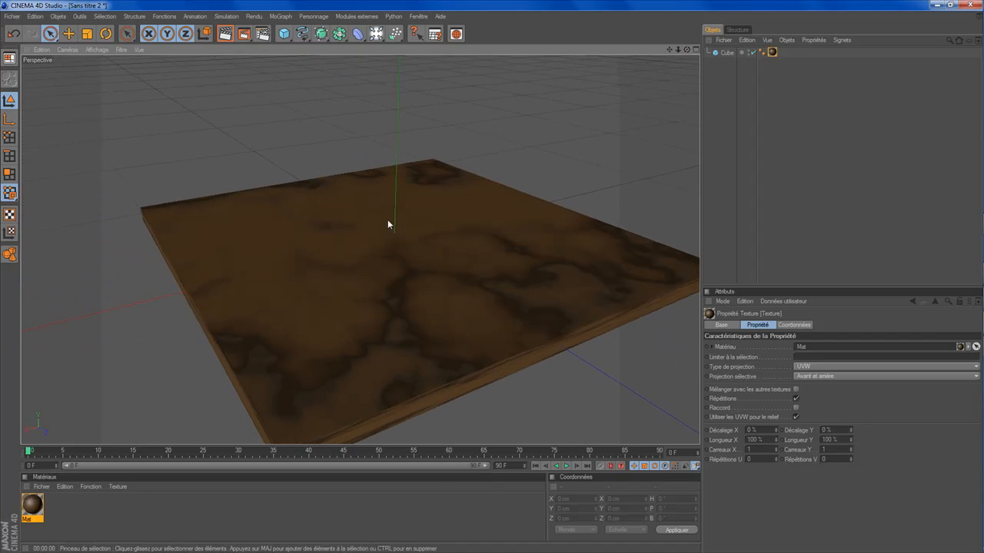
scroll(696, 69, "down", 2)
mouse_move(687, 50)
left_mouse_down()
mouse_move(687, 38)
mouse_move(685, 57)
left_mouse_up()
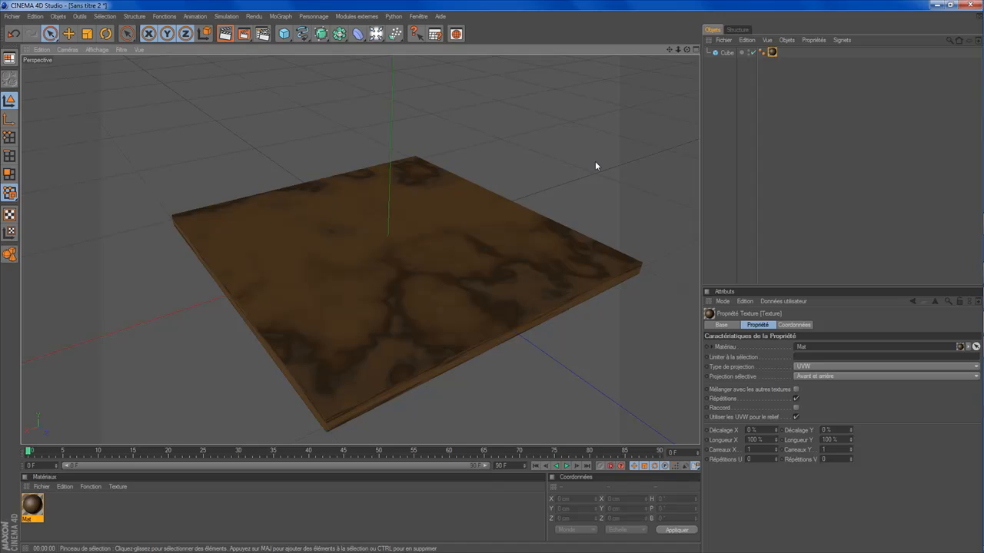
scroll(478, 254, "down", 3)
scroll(419, 235, "up", 4)
mouse_move(687, 50)
left_mouse_down()
mouse_move(683, 40)
mouse_move(681, 54)
left_mouse_up()
scroll(651, 64, "down", 1)
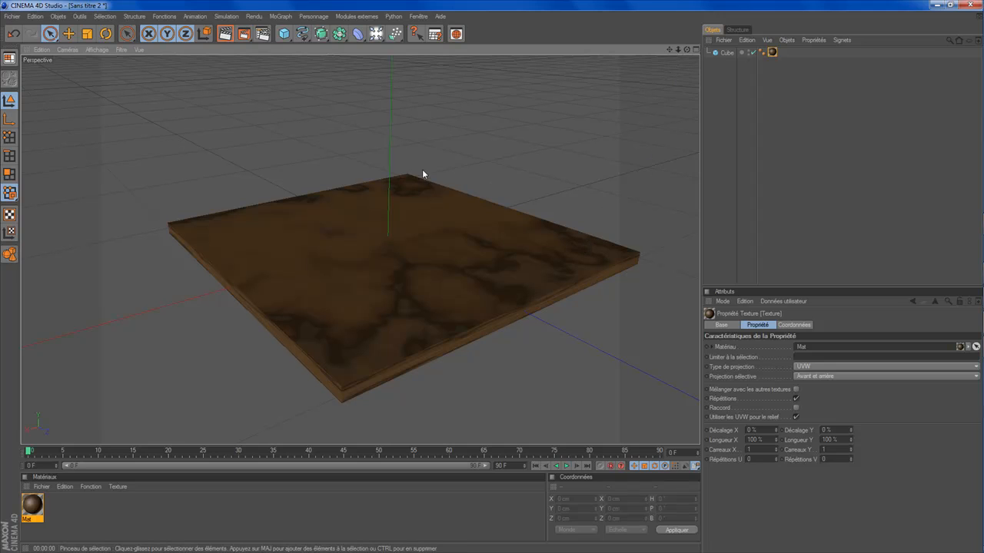
Put the cube in polygon mode and display the top view of the four-view layout with Gouraud shading.
left_click(727, 52)
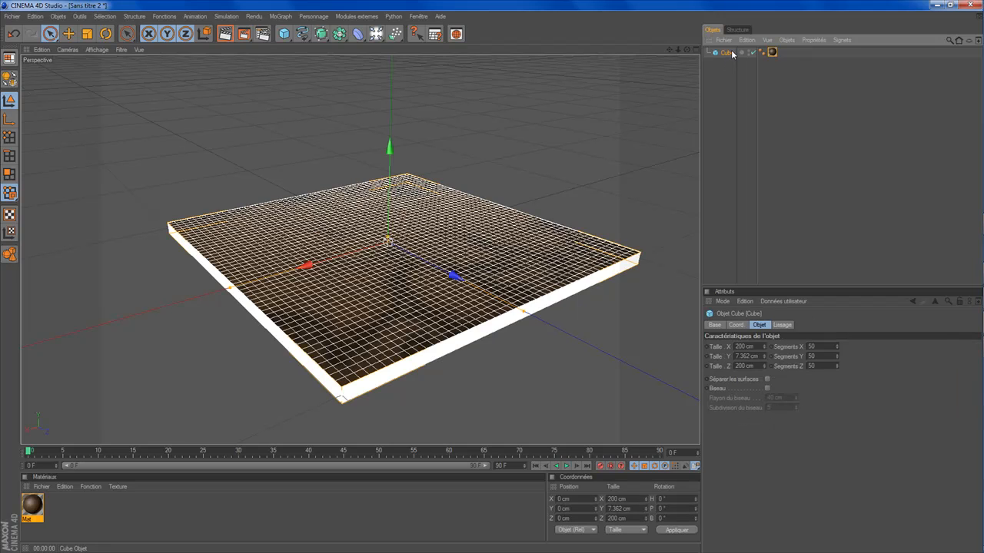
left_click(9, 175)
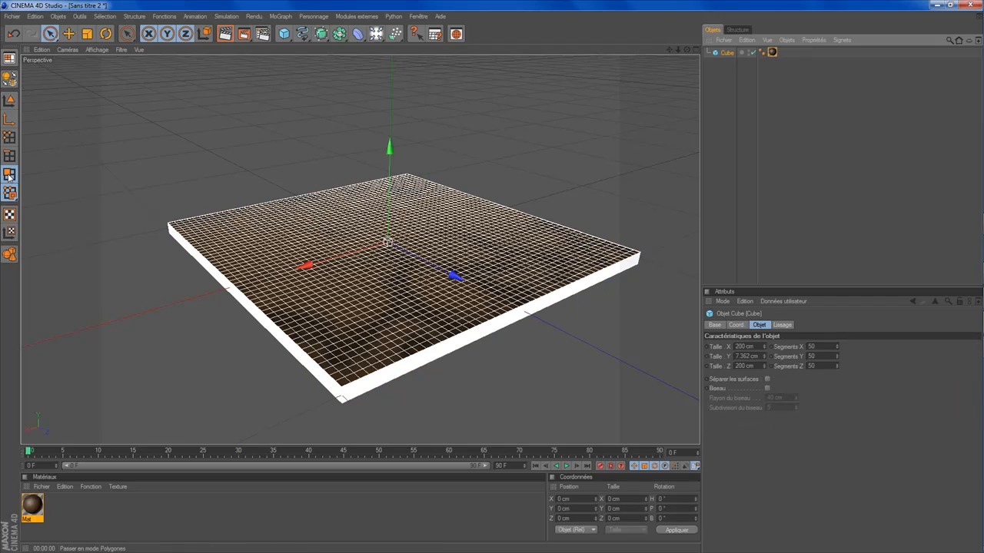
left_click(696, 49)
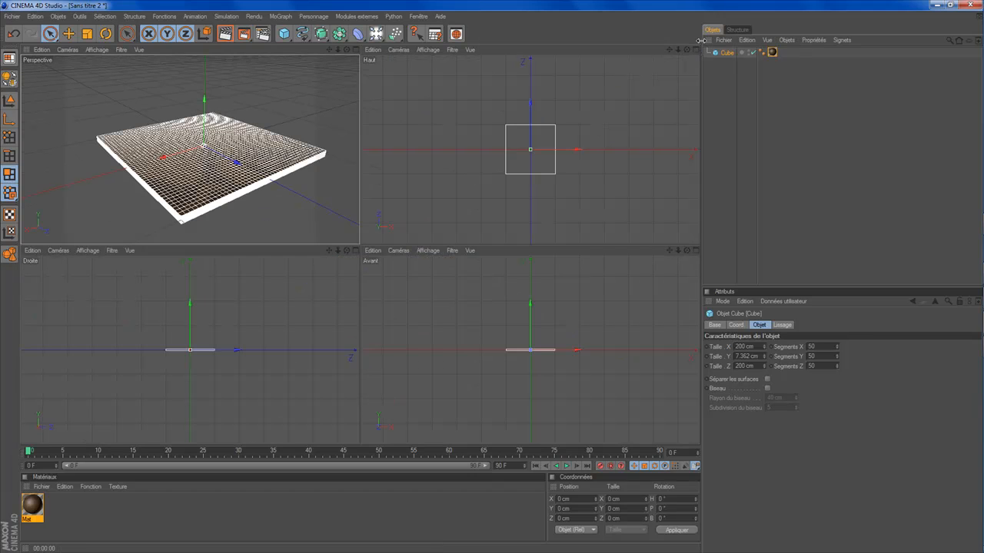
scroll(541, 63, "up", 5)
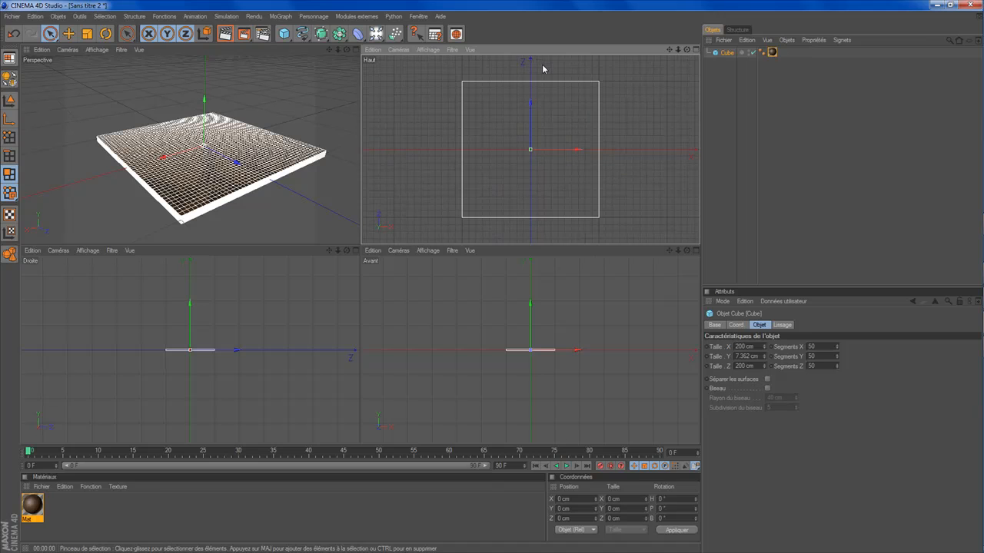
scroll(544, 68, "up", 2)
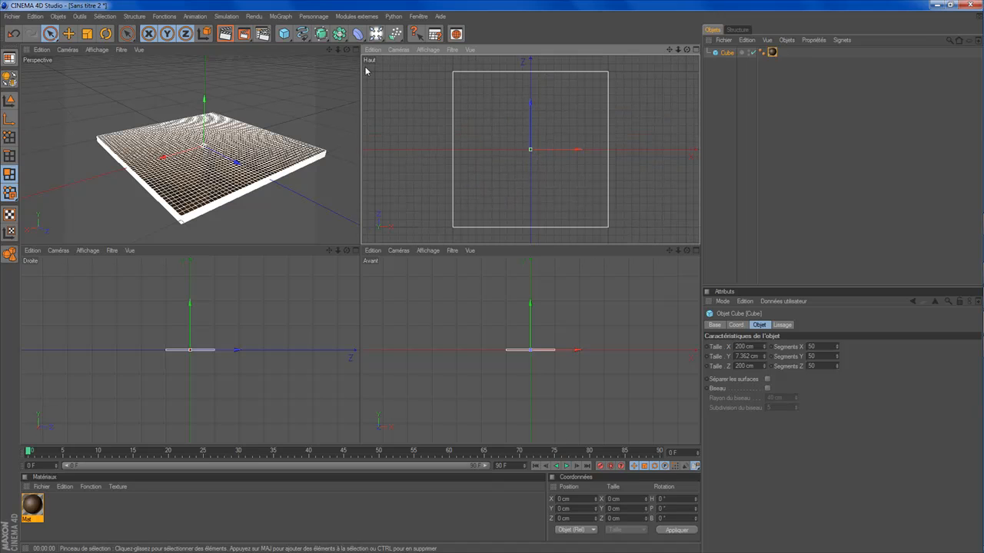
left_click(427, 50)
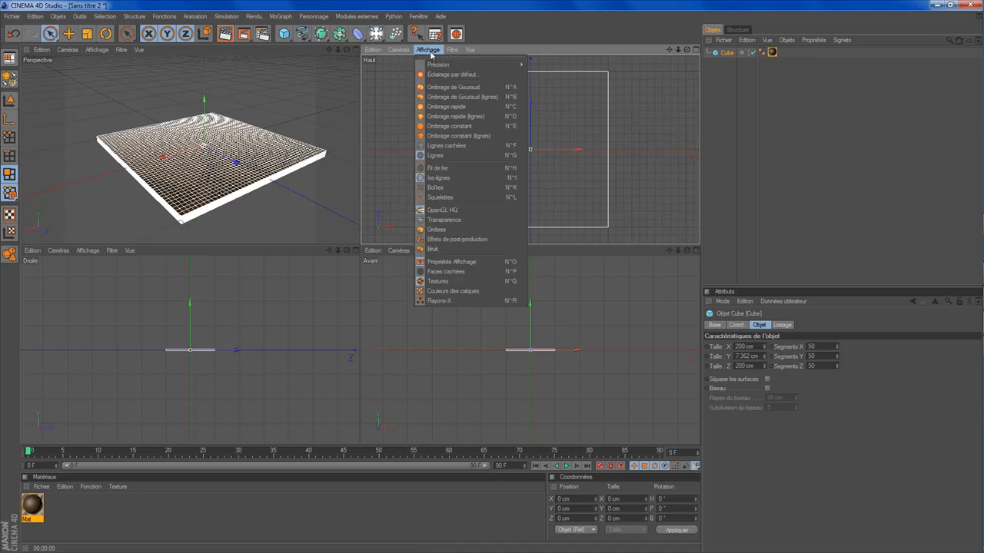
left_click(459, 88)
scroll(582, 99, "up", 1)
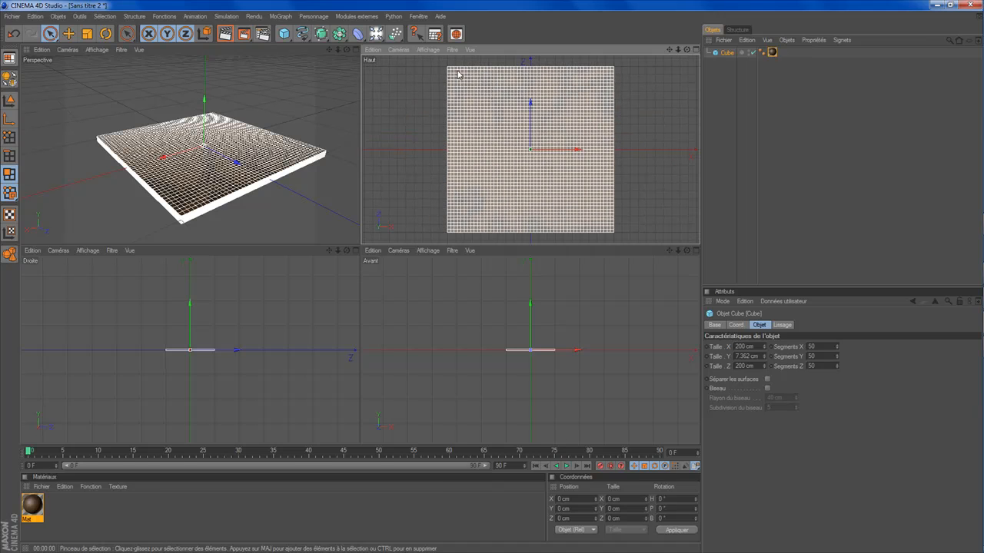
Try to select the cube's polygons in the top view with a rectangle selection around the whole slab.
left_click_drag(50, 34, 87, 46)
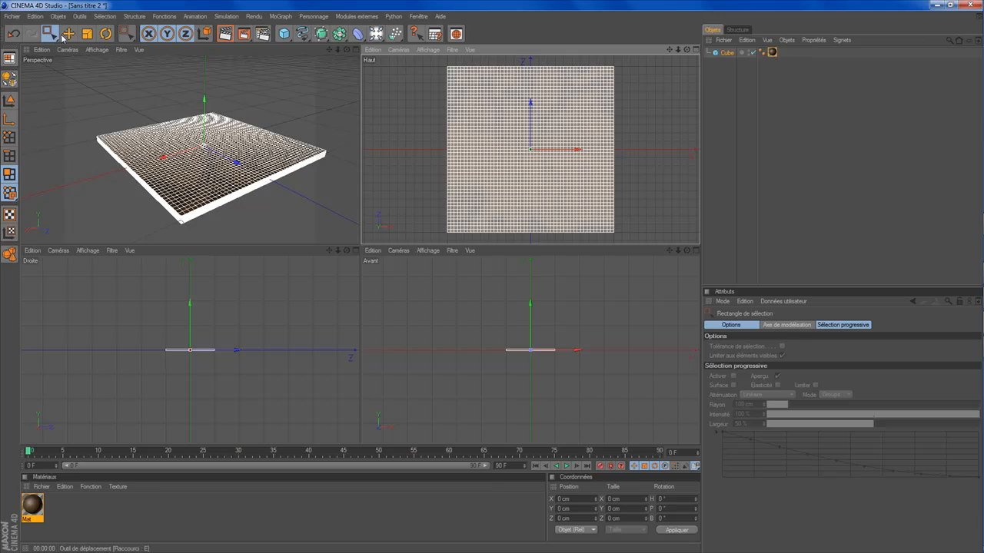
left_click(727, 53)
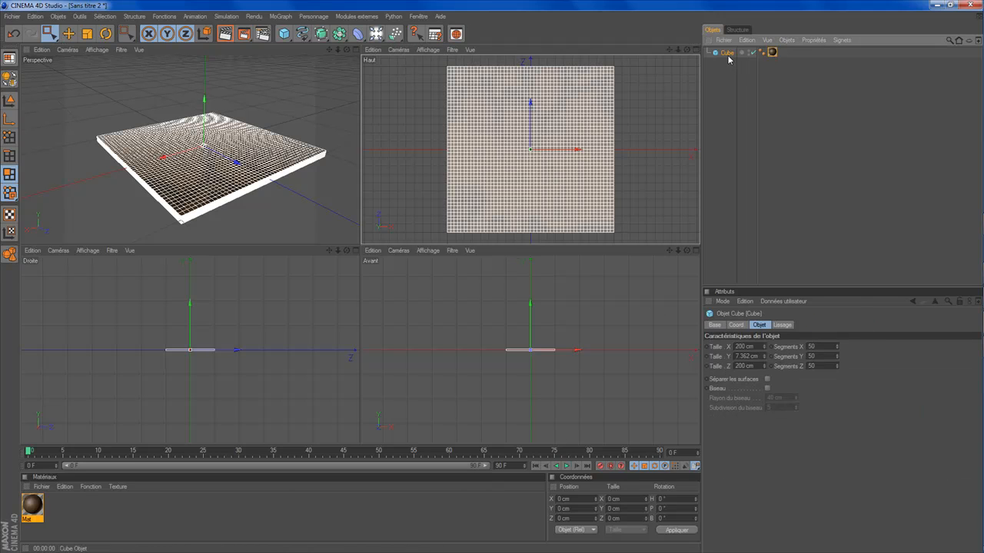
left_click(9, 175)
left_click_drag(441, 64, 625, 243)
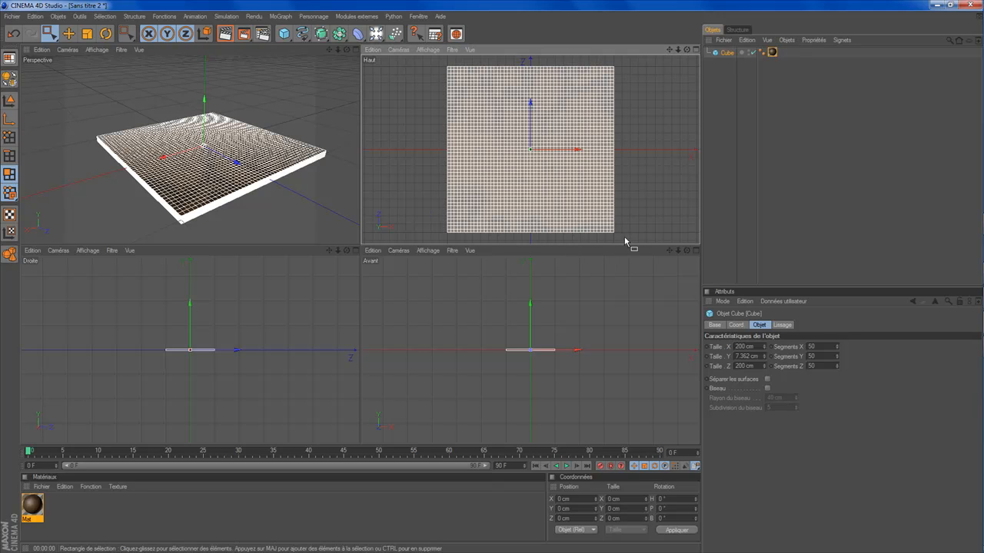
left_click(12, 175)
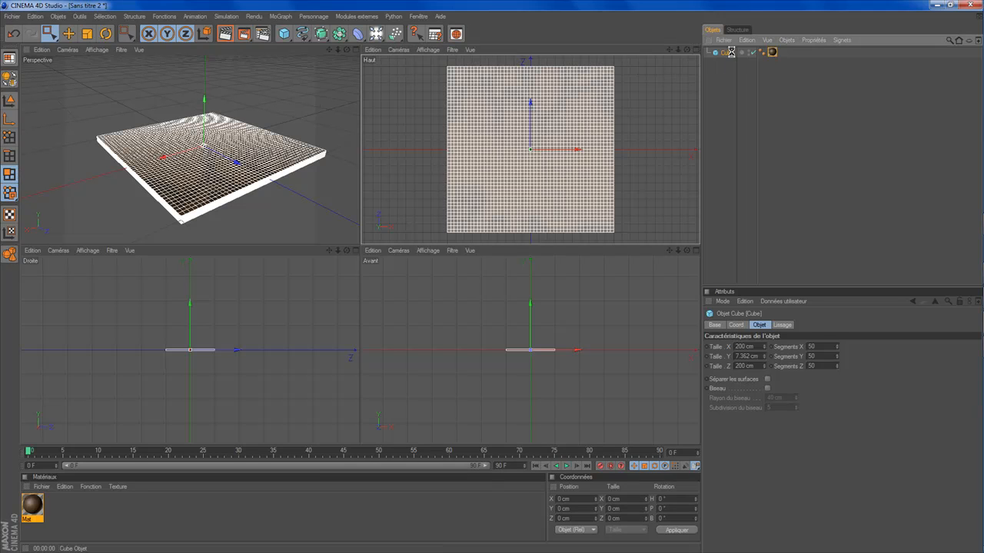
Make the cube editable and select all its top-face polygons with a rectangle selection in the top view.
key("c")
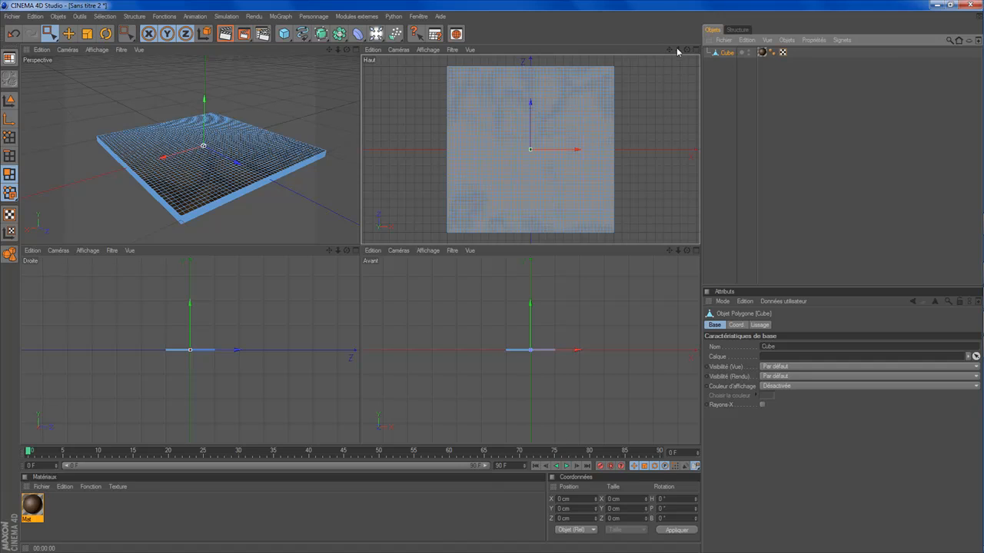
left_click_drag(669, 49, 674, 51)
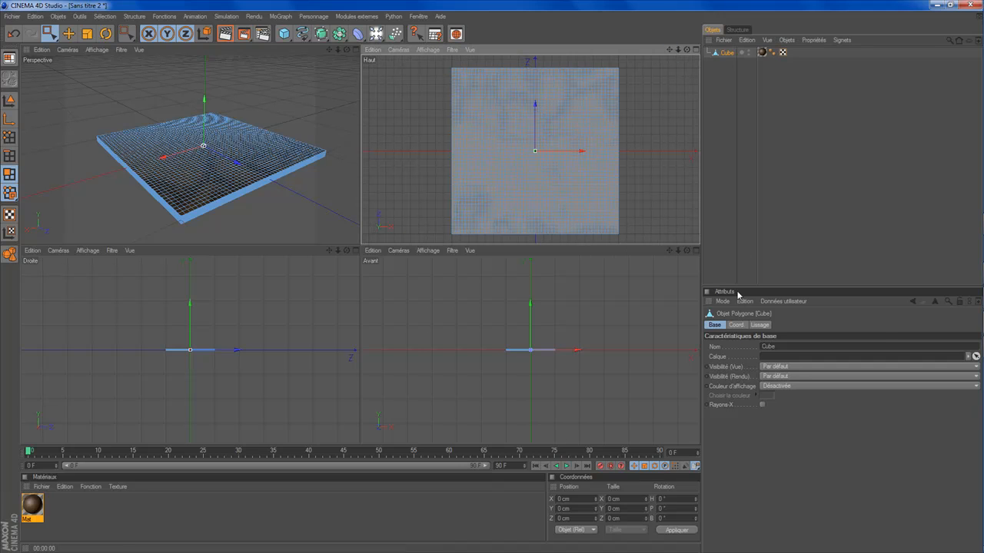
left_click(50, 34)
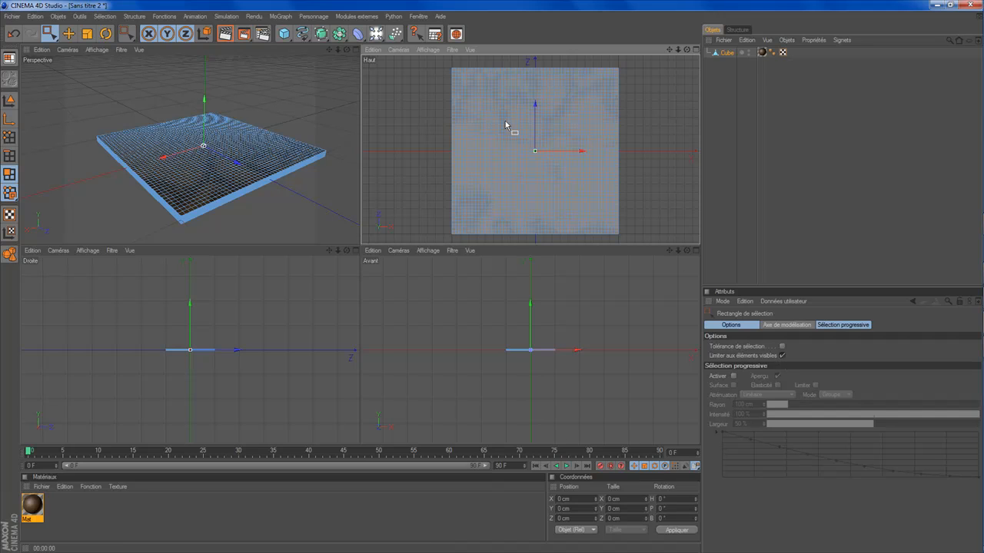
left_click_drag(450, 73, 632, 246)
left_click_drag(347, 50, 292, 74)
left_click(356, 49)
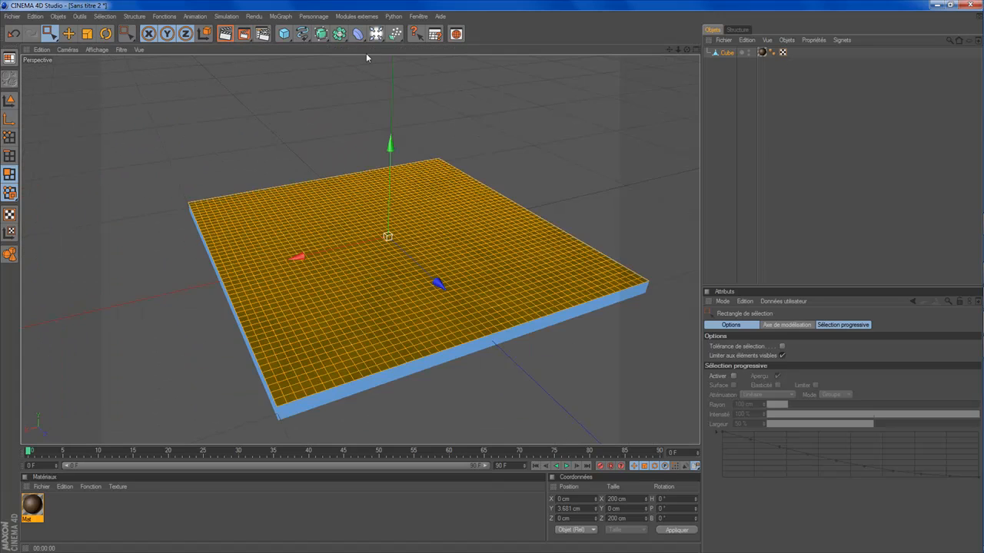
left_click_drag(691, 52, 688, 58)
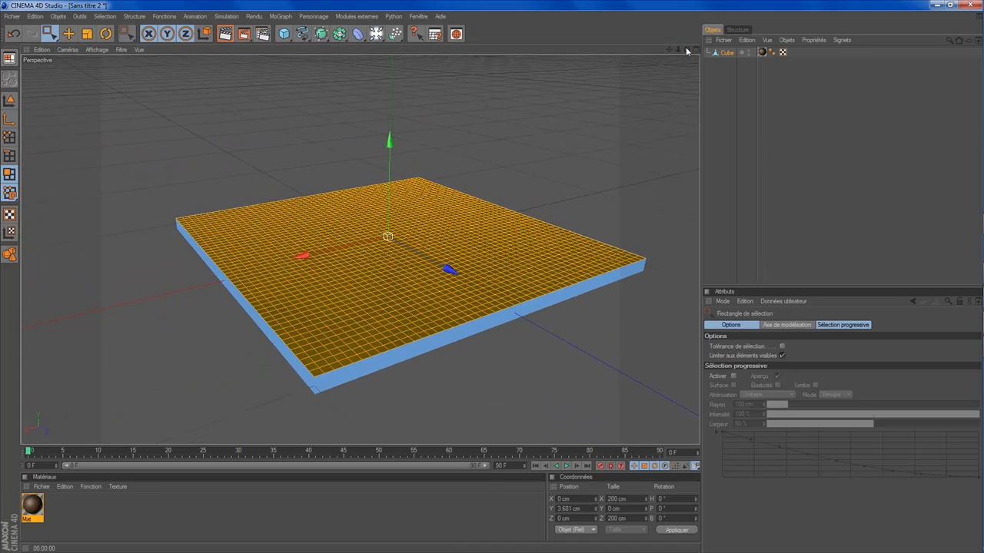
Add a Fur (Fourrure) hair object to the selected top polygons of the slab.
left_click(224, 17)
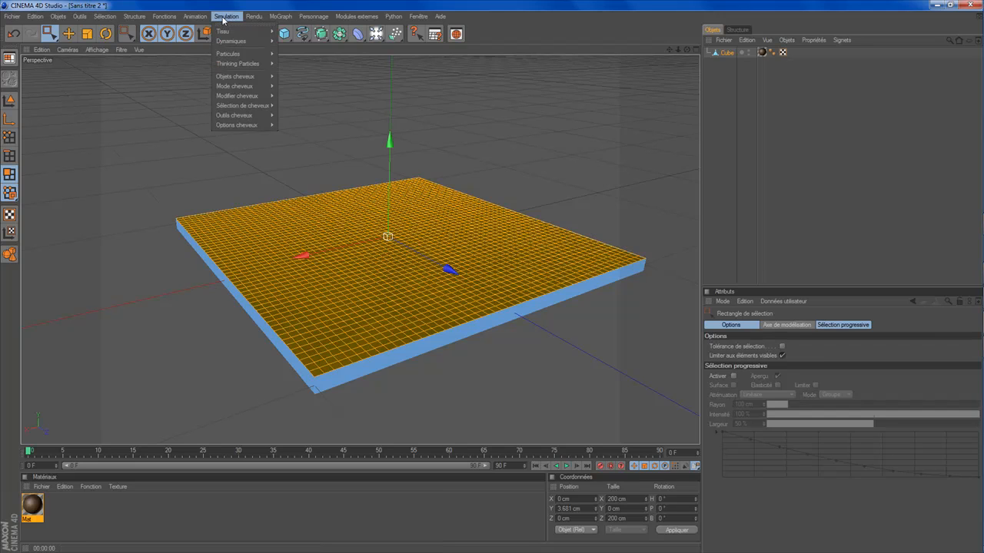
mouse_move(233, 77)
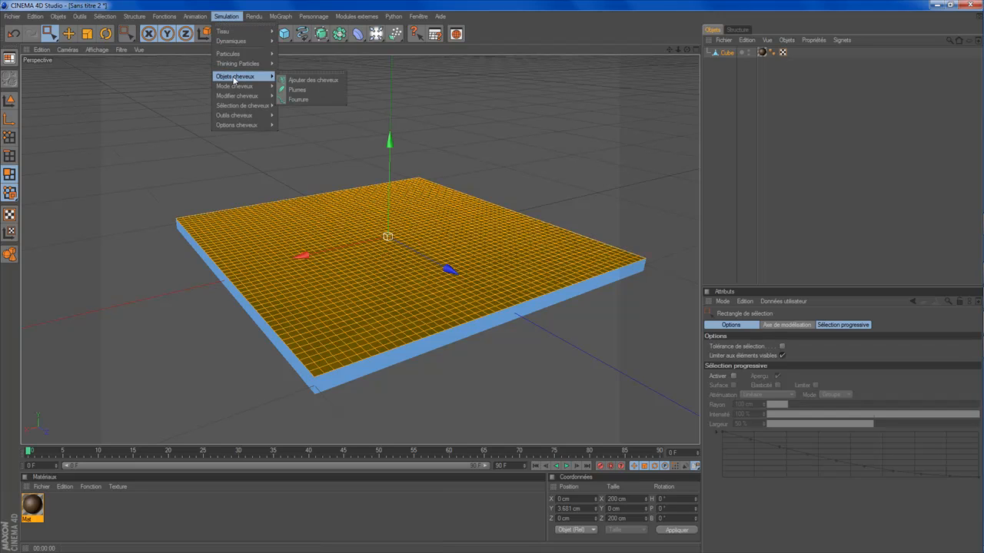
left_click(299, 100)
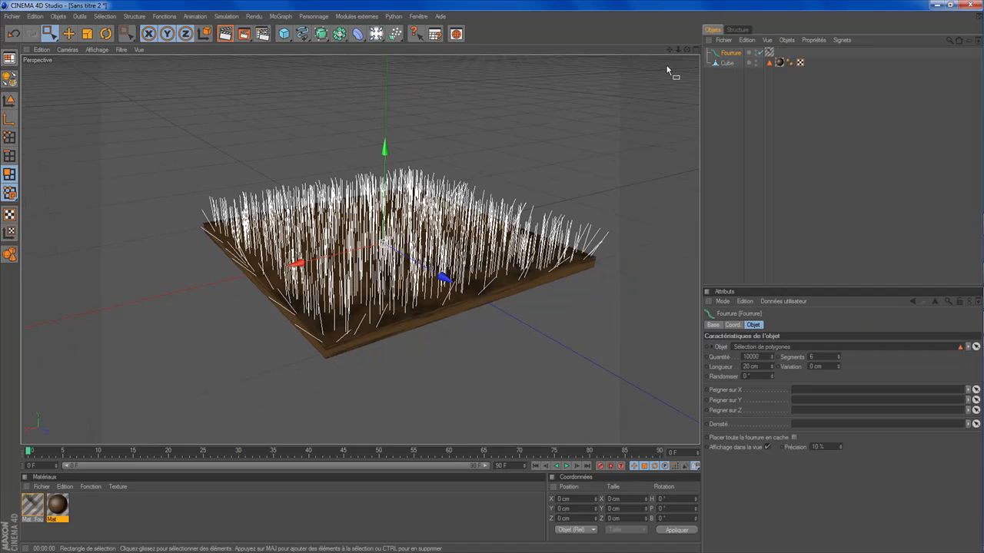
Frame the fur-covered slab and render the perspective view to check the default fur.
scroll(677, 65, "up", 5)
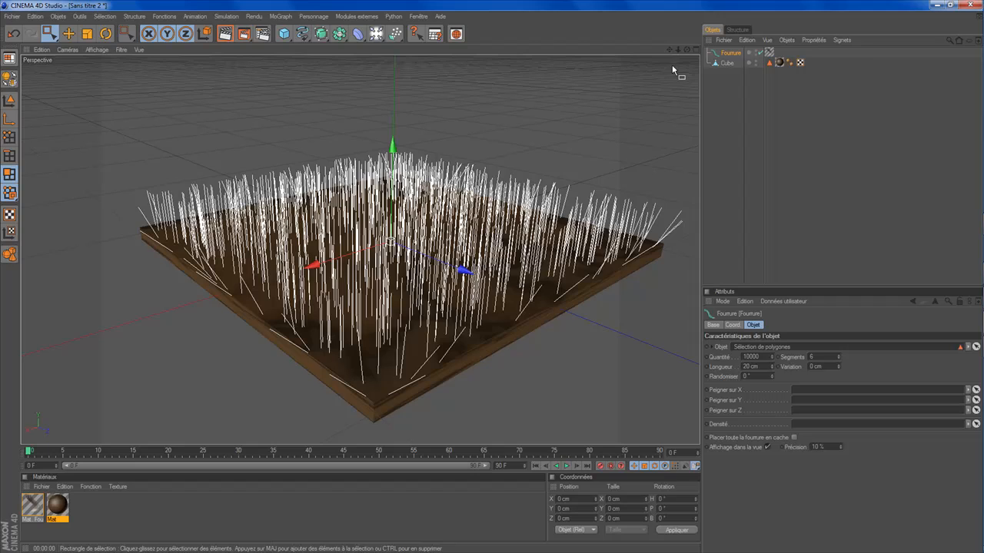
left_click_drag(668, 49, 657, 57)
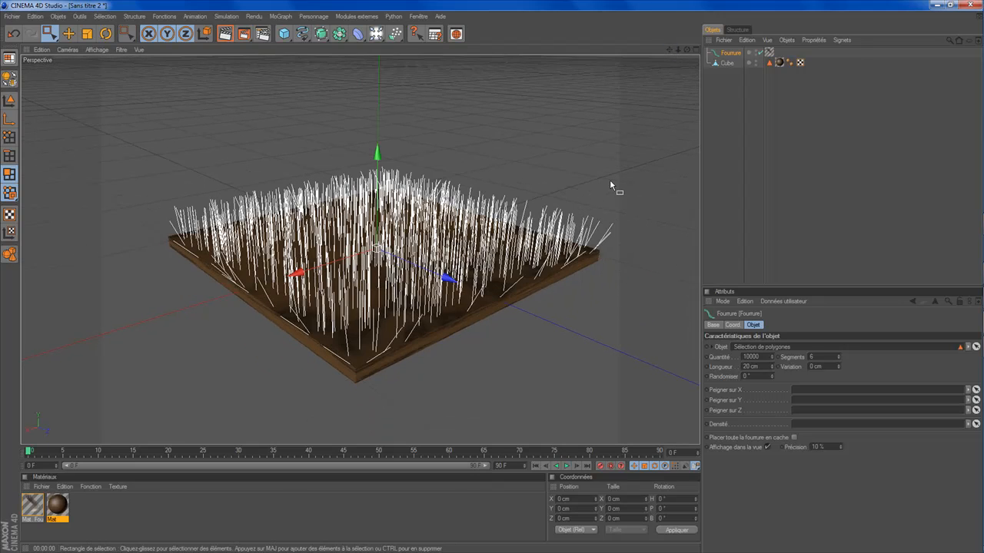
scroll(590, 189, "down", 1)
left_click(225, 35)
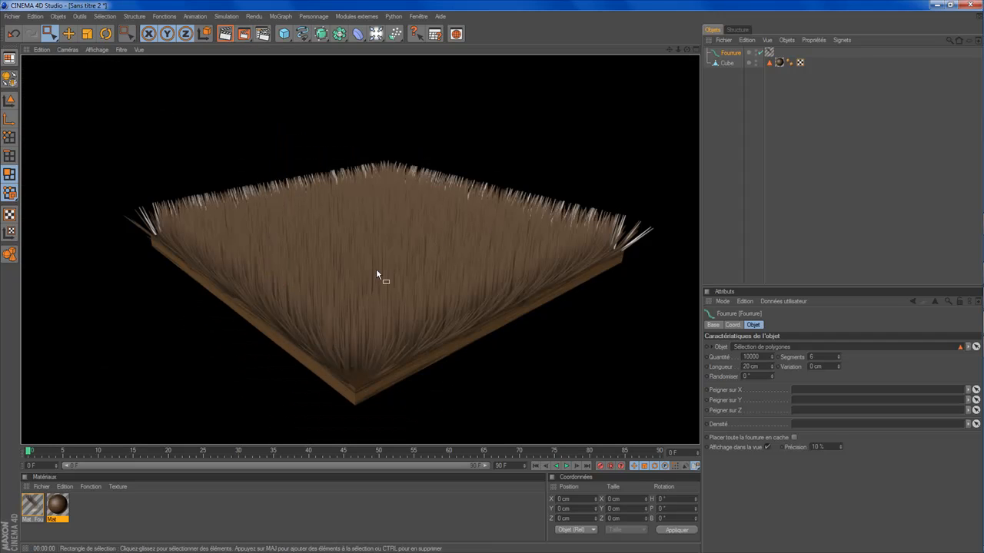
left_click(326, 231)
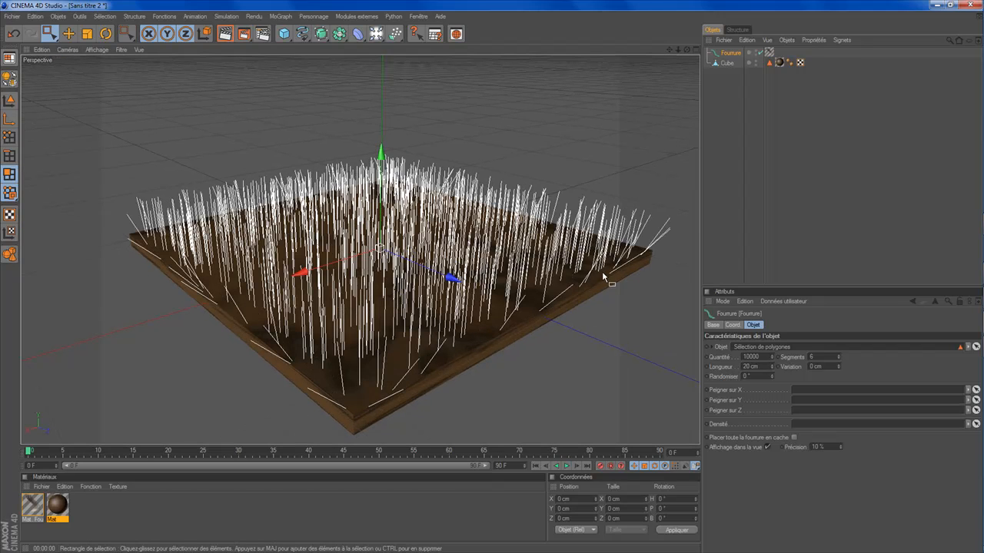
Set the fur quantity to 20000 and render the perspective view.
left_click(760, 356)
type("1")
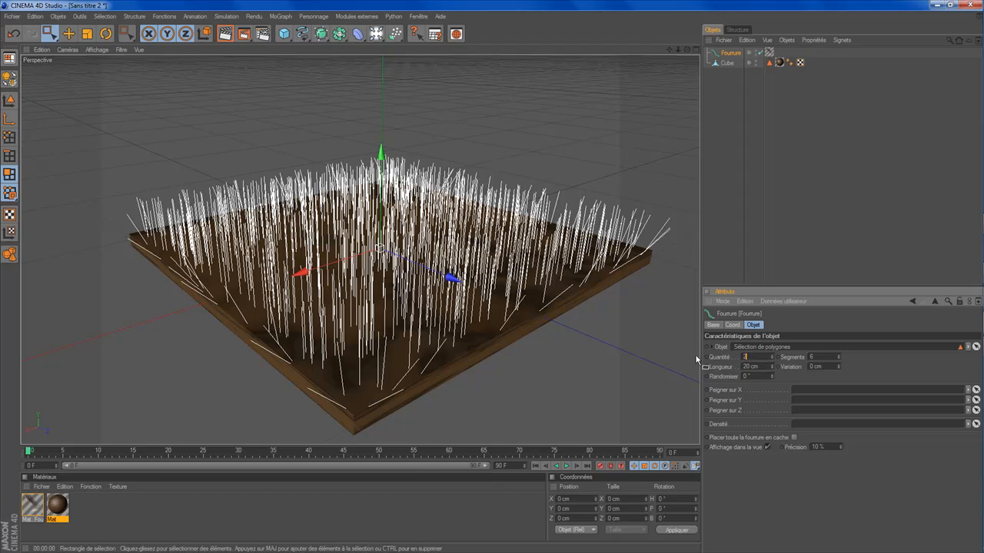
key("Return")
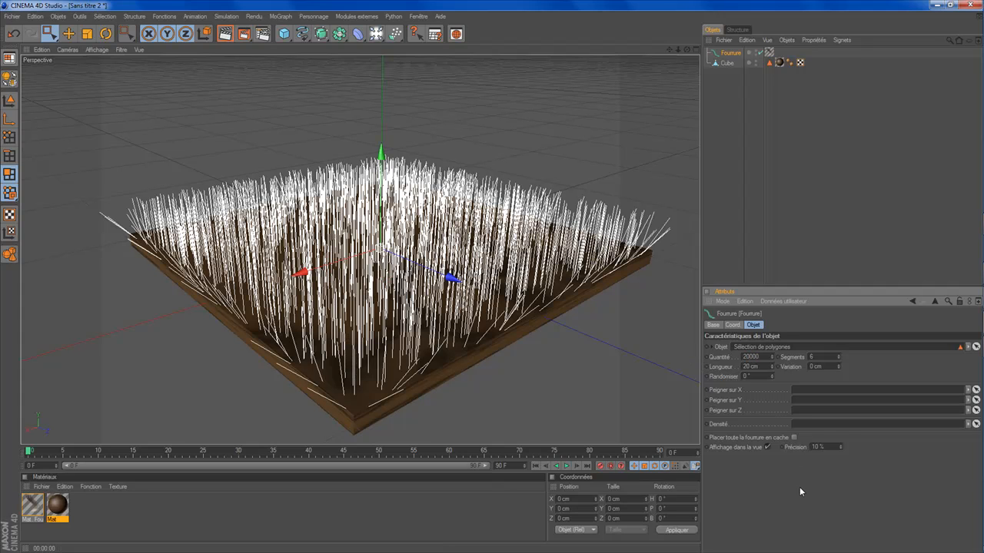
left_click(224, 34)
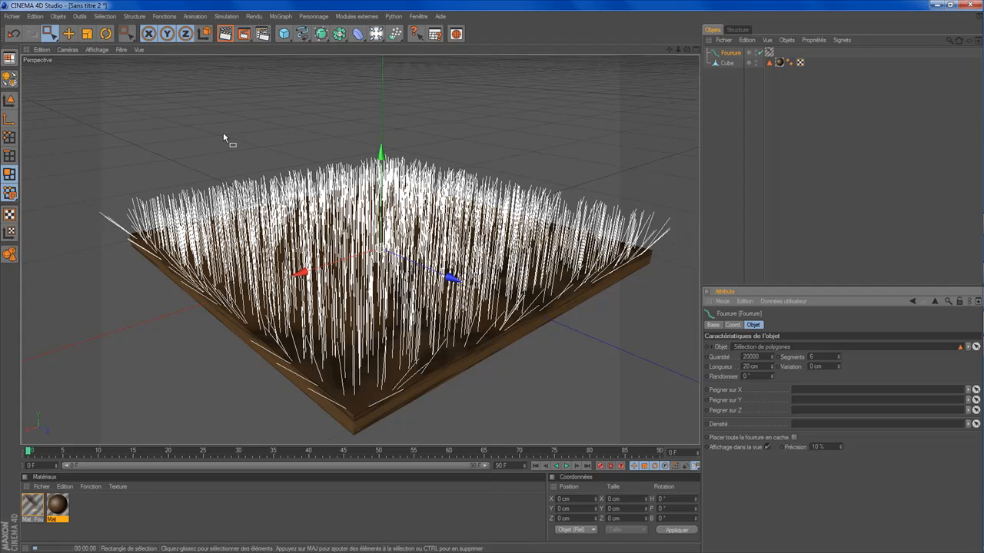
Set the fur quantity back to 10000.
double_click(749, 357)
type("10")
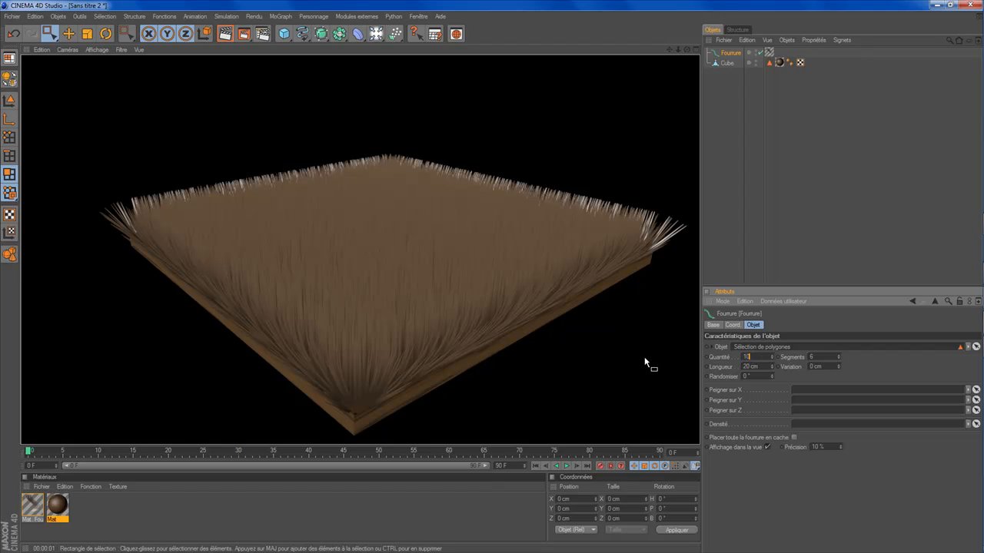
key("Return")
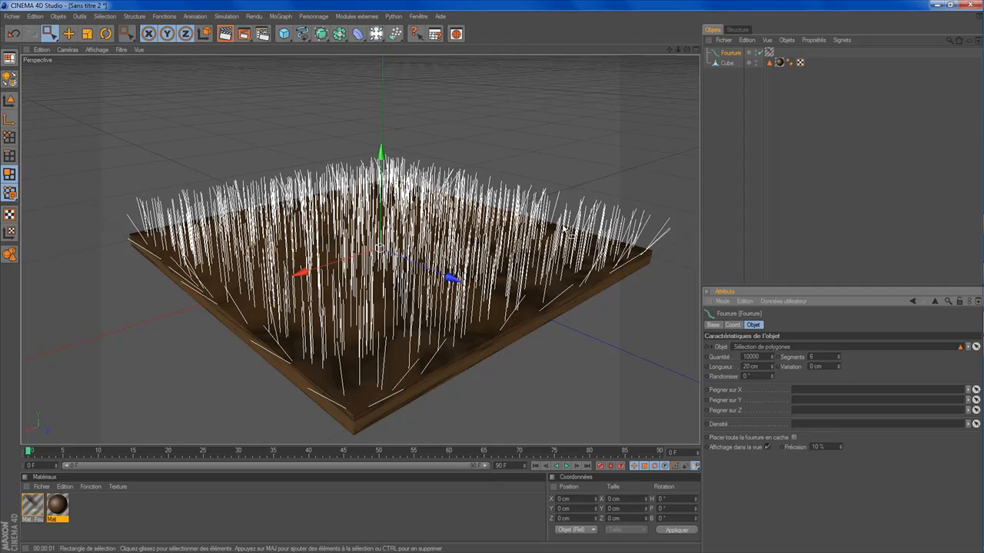
Set the fur's randomise angle to 6° and render the perspective view.
left_click_drag(760, 377, 668, 377)
type("6")
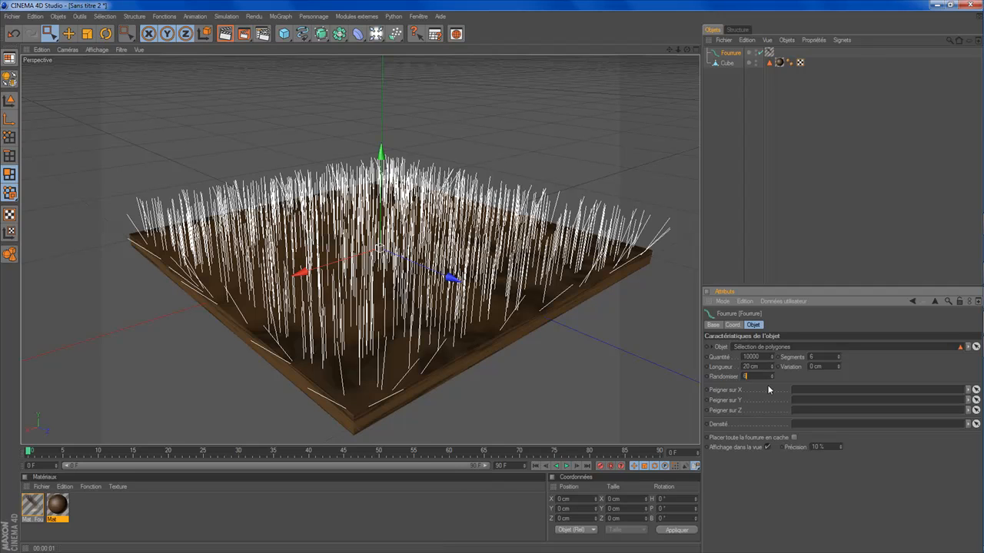
key("Return")
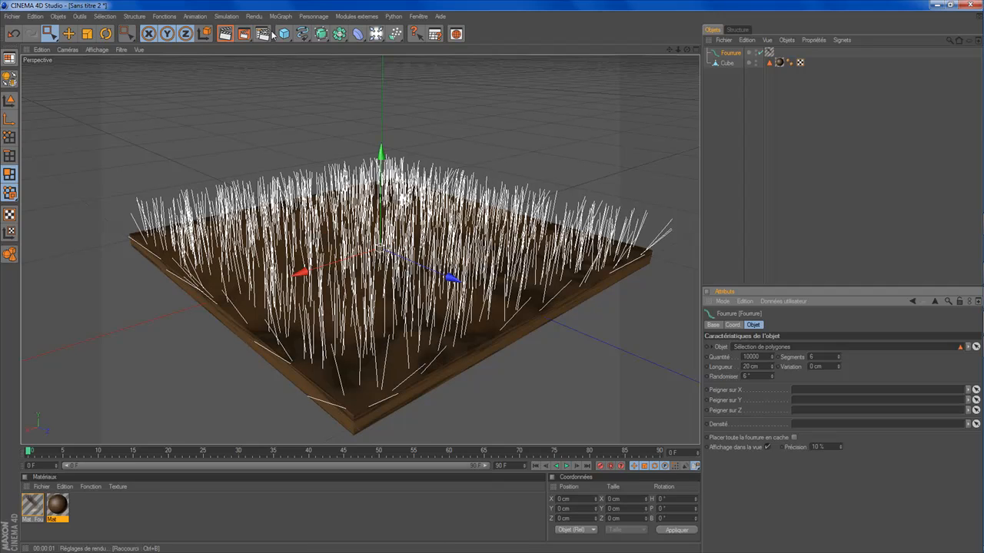
key("ctrl+r")
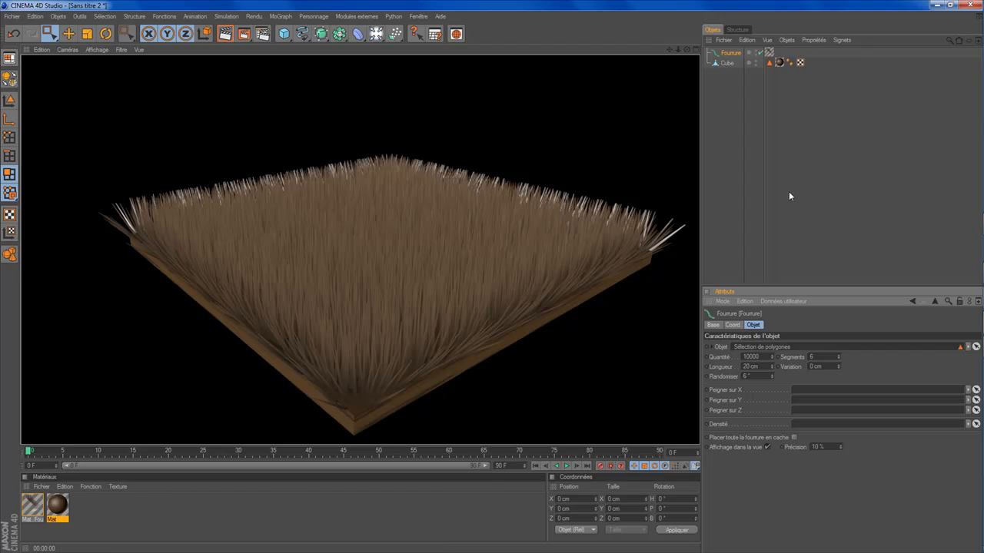
Change the root end of the fur material's colour gradient to a dark green with a hue of 105°.
left_click(788, 123)
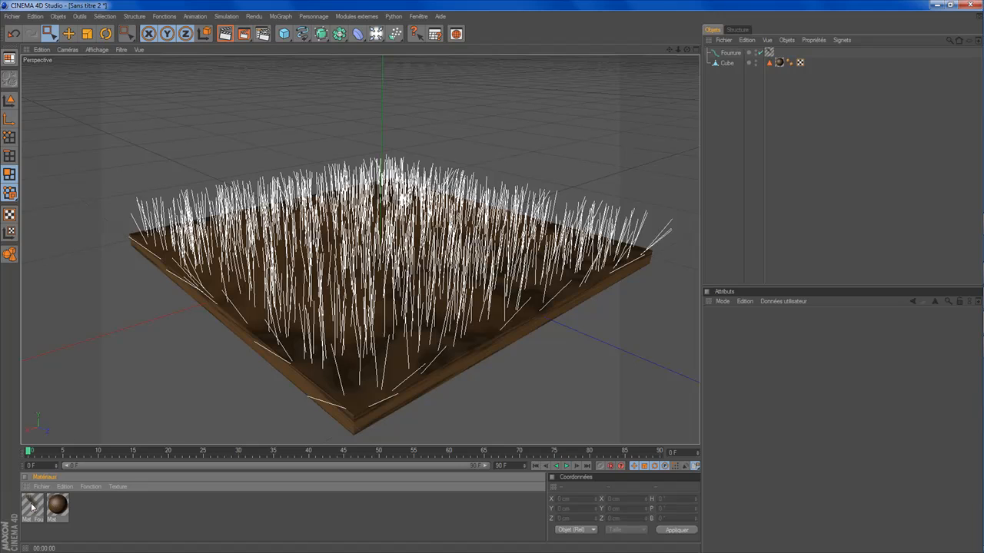
left_click(32, 505)
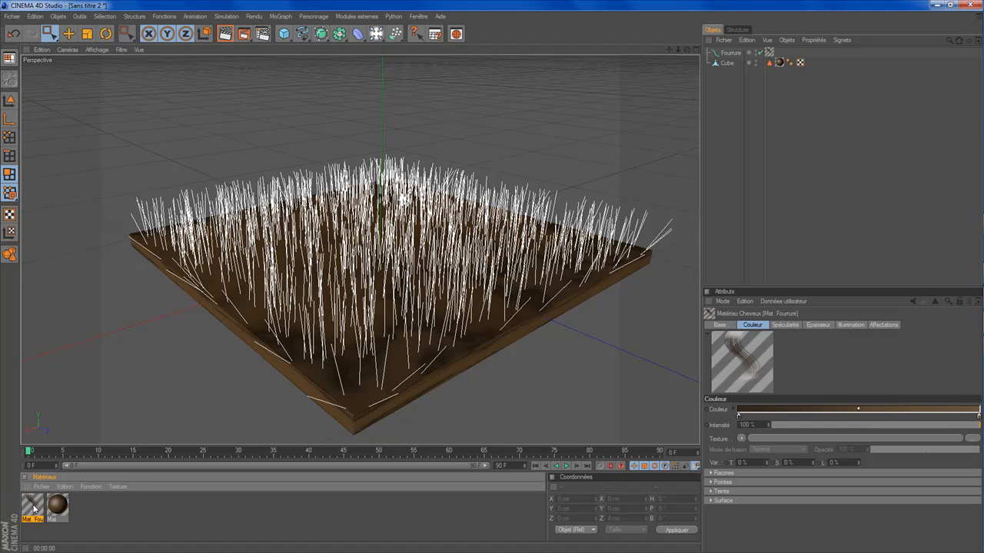
double_click(33, 505)
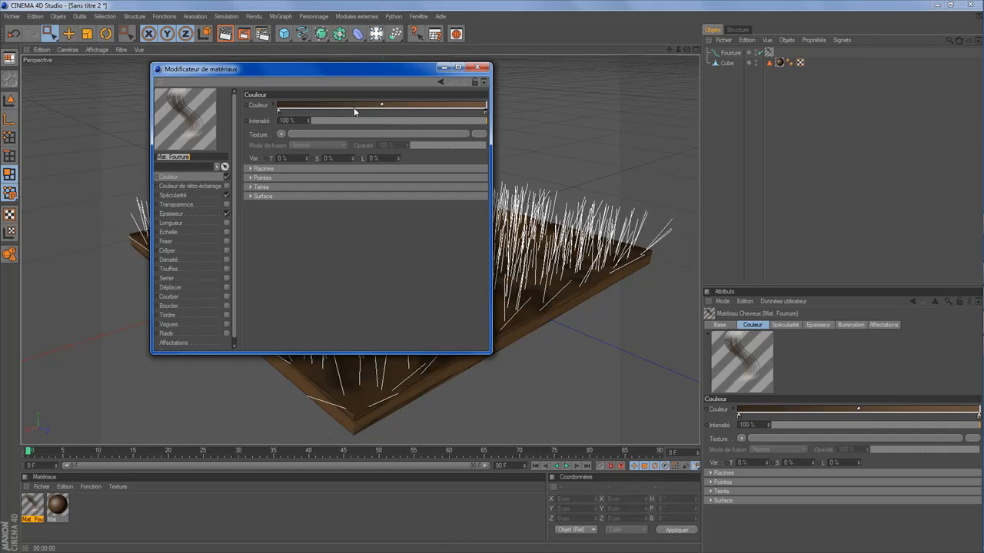
left_click(279, 112)
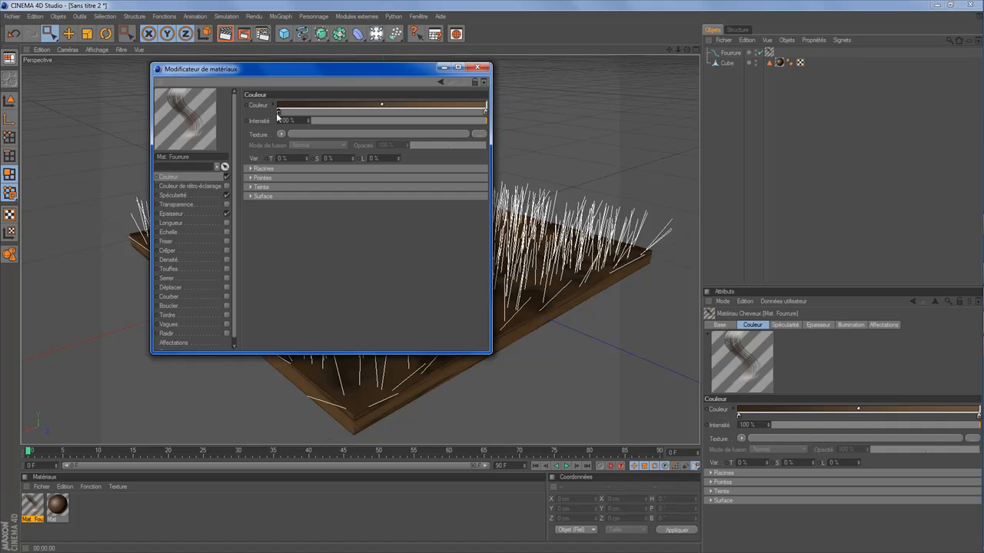
double_click(279, 113)
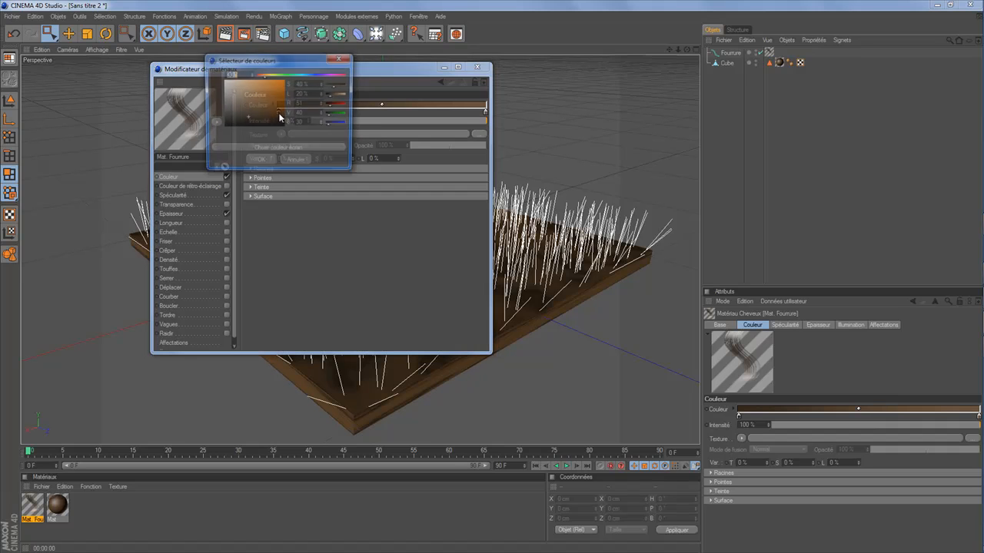
left_click_drag(274, 79, 284, 76)
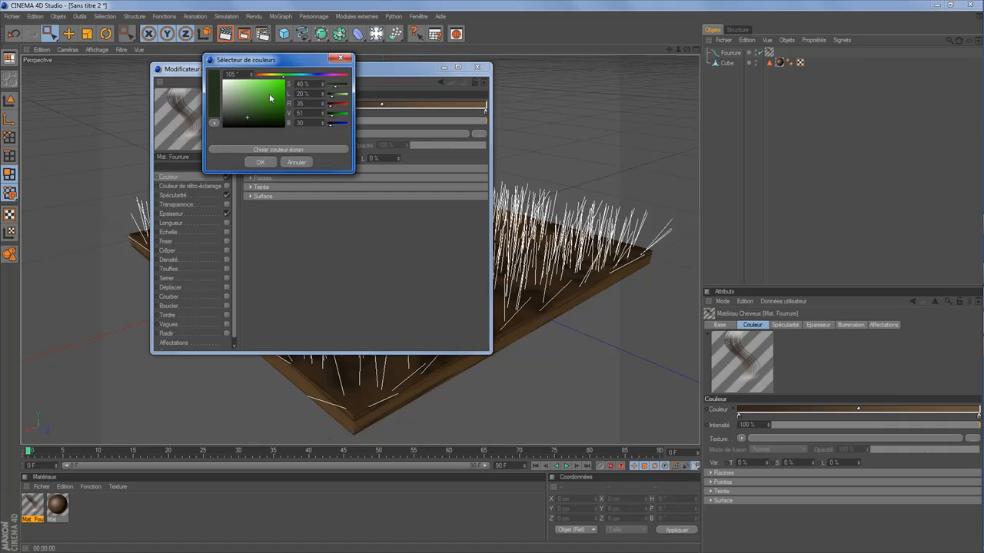
left_click(248, 119)
left_click_drag(249, 119, 254, 121)
left_click(259, 162)
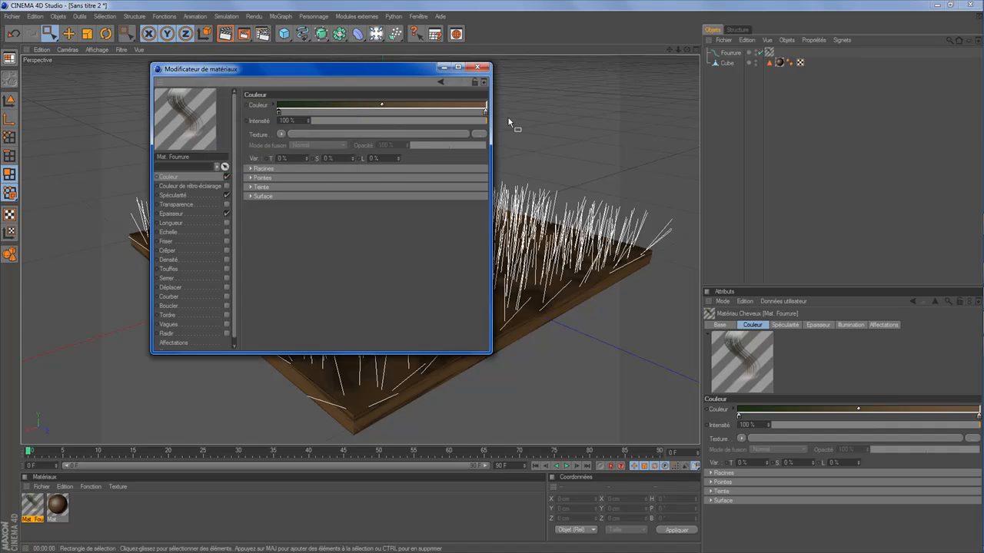
Change the tip end of the fur material's colour gradient to a medium green and close the material editor.
double_click(485, 112)
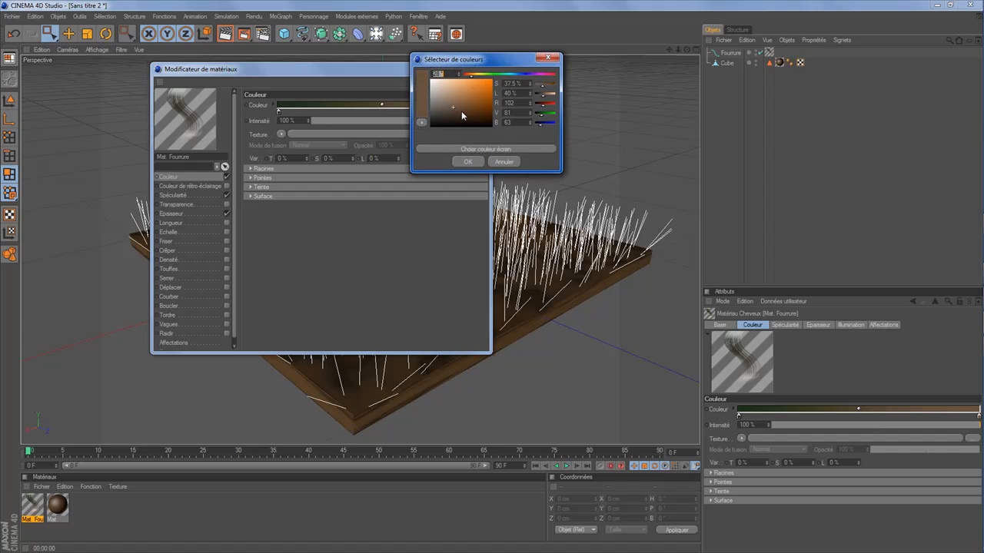
left_click(492, 76)
mouse_move(471, 99)
left_mouse_down()
mouse_move(472, 108)
mouse_move(461, 102)
left_mouse_up()
left_click(465, 160)
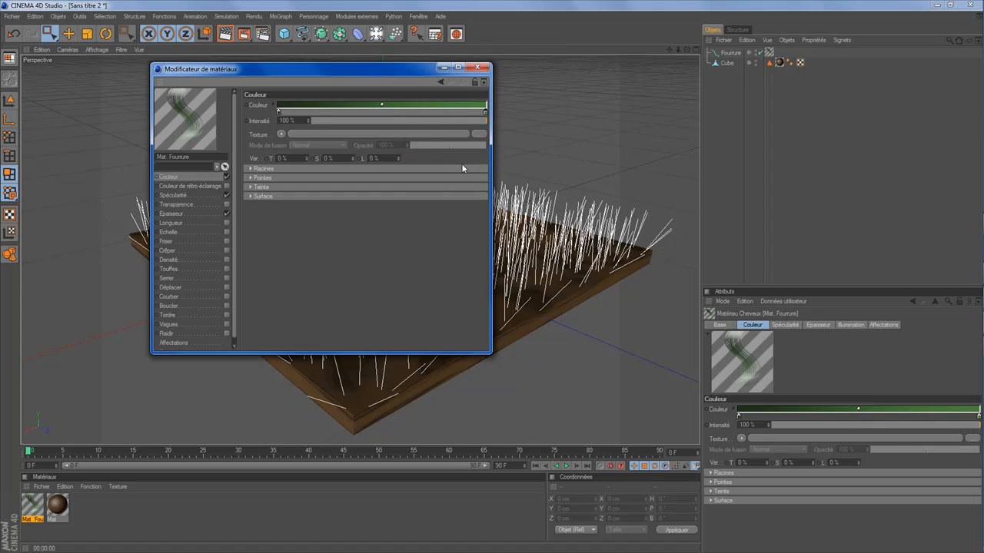
left_click(481, 69)
Render the perspective view to check the green fur on the slab.
scroll(499, 95, "down", 2)
scroll(500, 94, "up", 1)
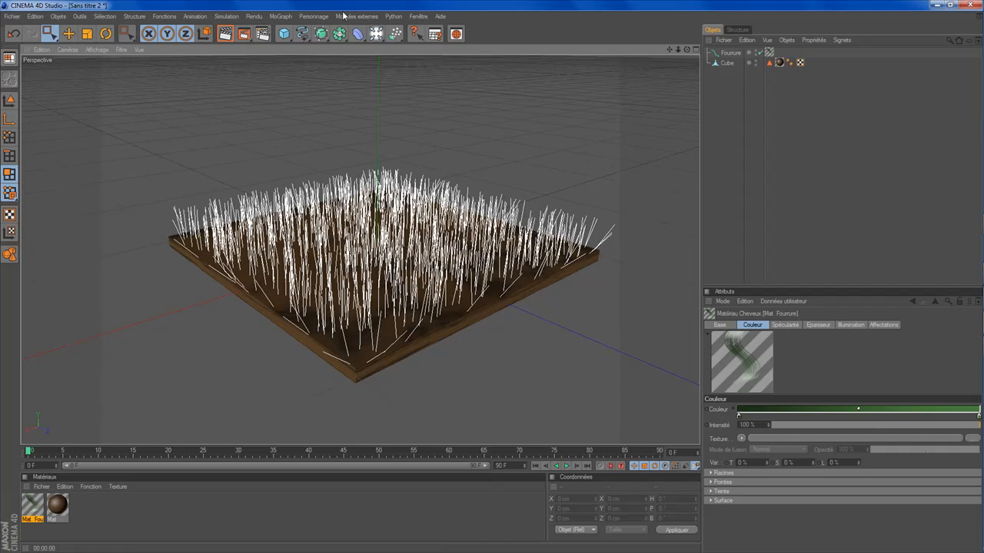
left_click(226, 34)
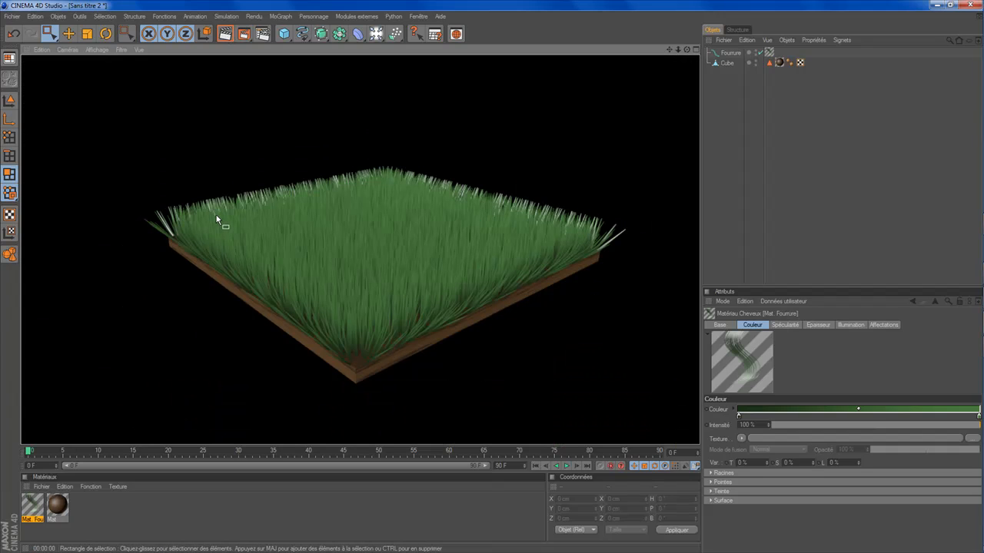
Darken the fur gradient's tip colour to about RGB 51, 82, 44 for another test render.
double_click(39, 503)
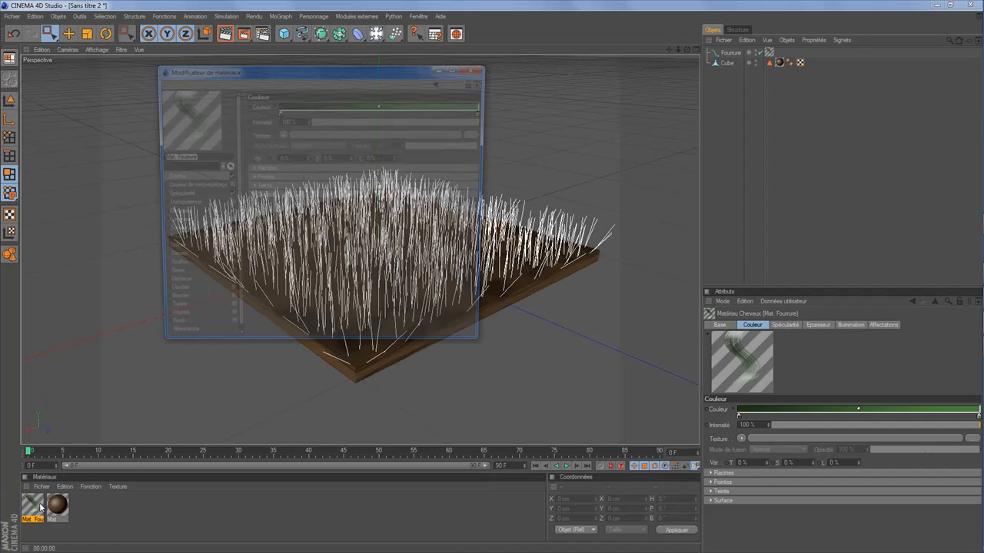
double_click(485, 113)
left_click_drag(462, 107, 458, 111)
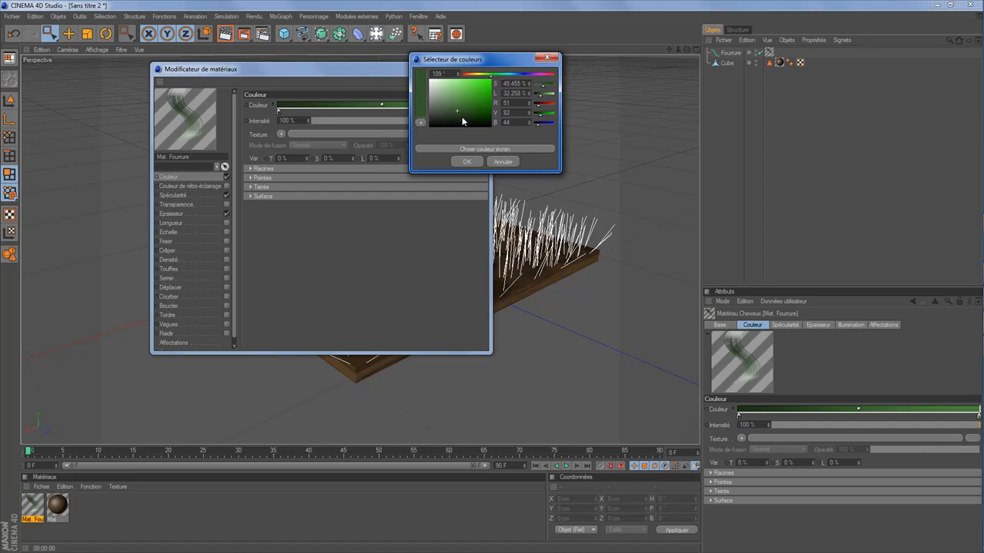
left_click(467, 162)
left_click(484, 68)
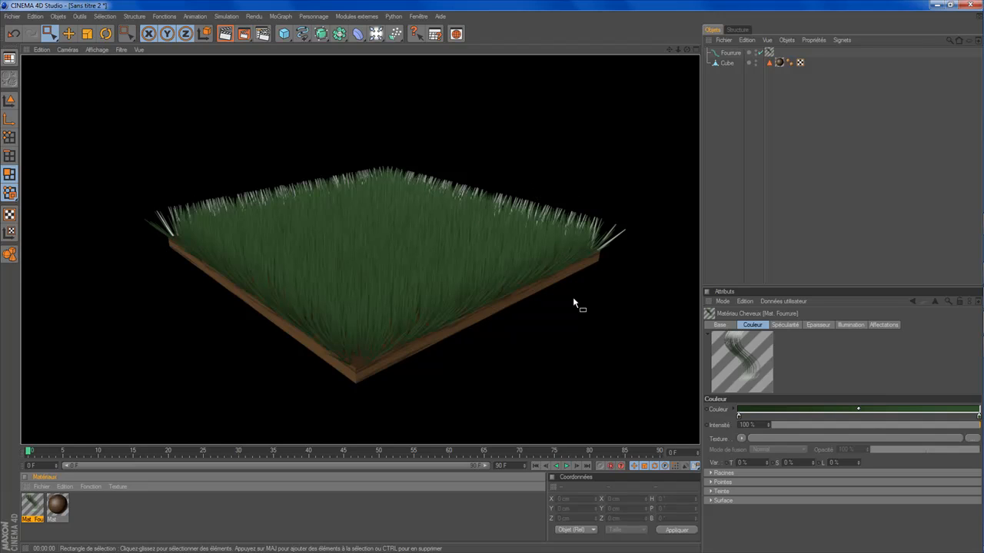
Darken the fur gradient's tip colour to RGB 47, 74, 41 and shift the gradient's midpoint slightly towards the tip.
double_click(33, 505)
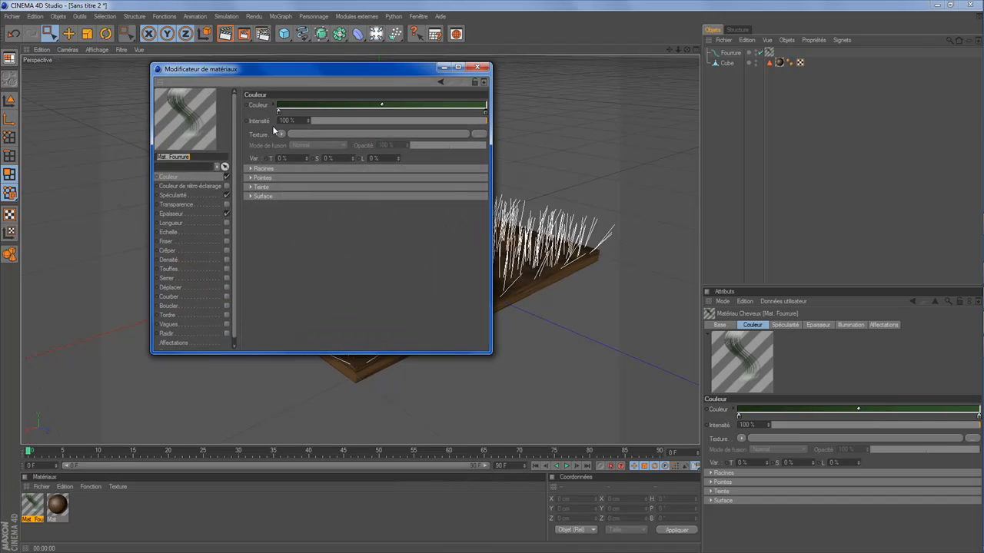
double_click(486, 112)
left_click(458, 113)
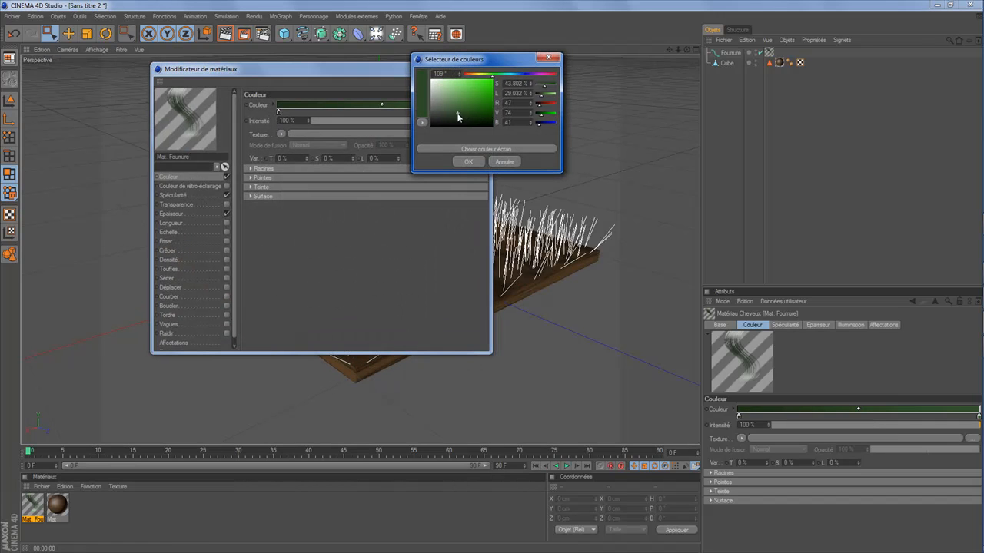
left_click(469, 162)
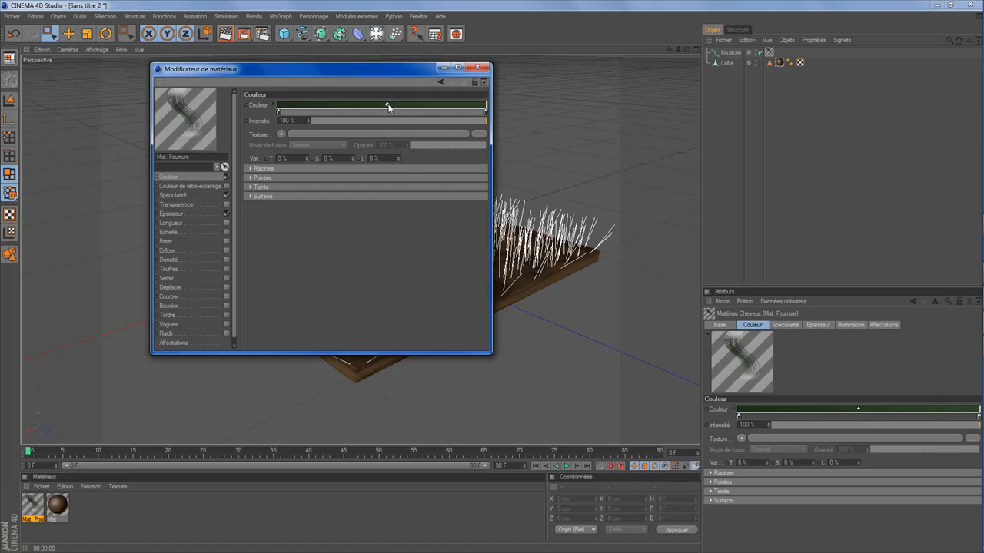
left_click(478, 67)
Add a floor object (Sol) to the scene beneath the fur-covered slab.
scroll(537, 144, "up", 8)
scroll(537, 142, "down", 5)
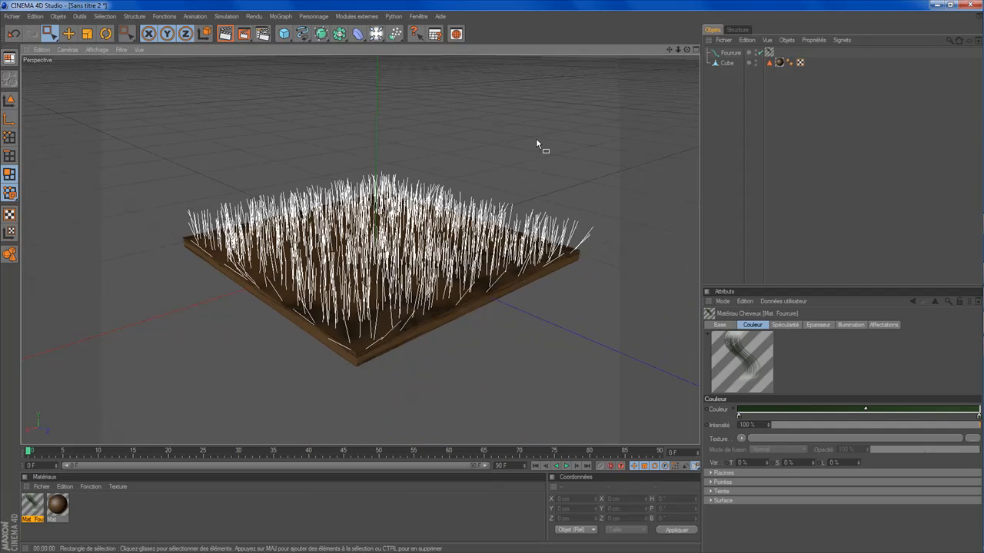
scroll(536, 144, "up", 2)
scroll(383, 73, "down", 3)
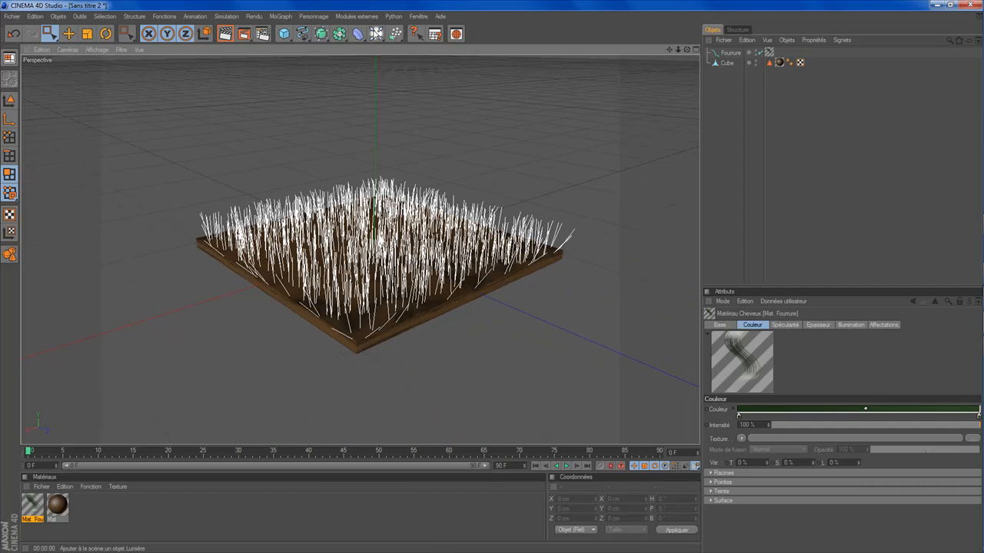
left_click(376, 35)
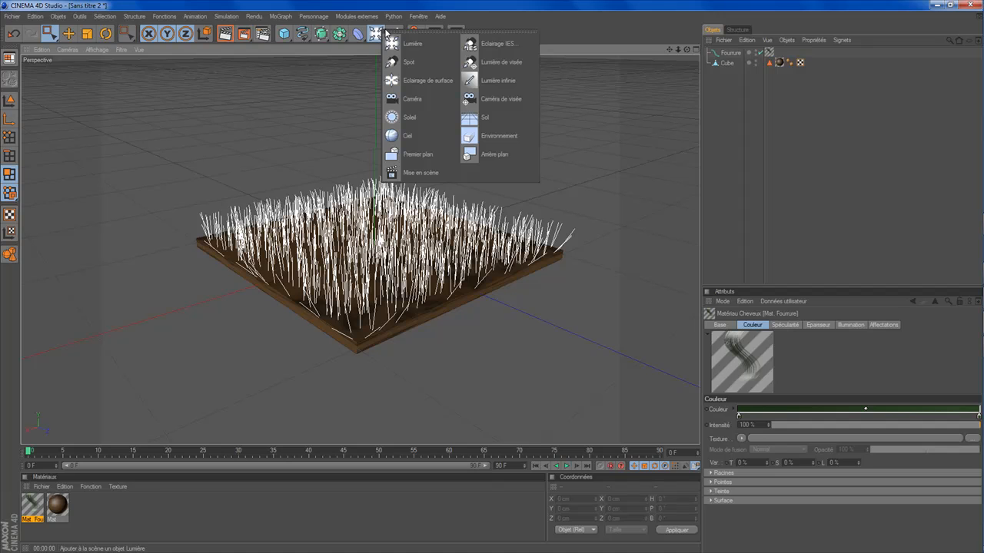
left_click(487, 121)
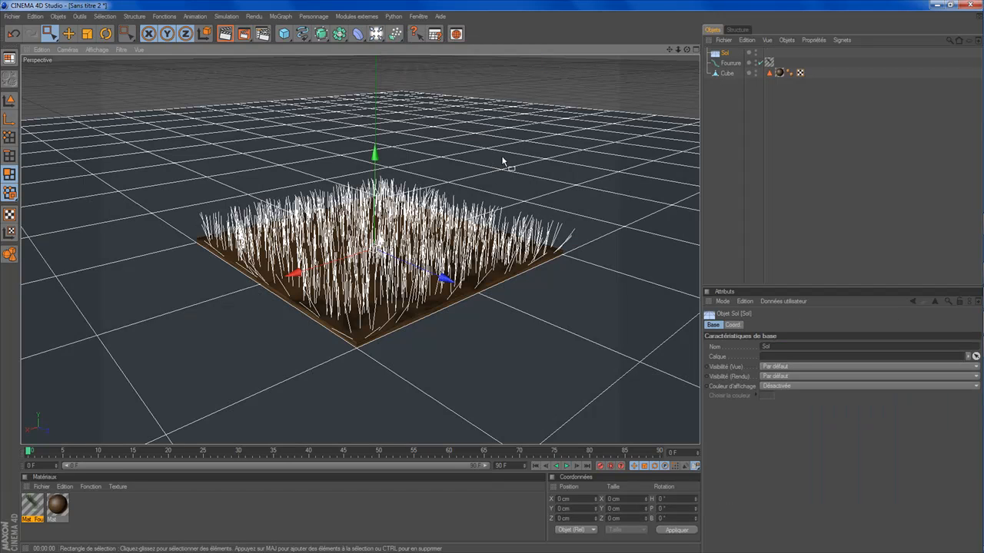
Add an omni light to the scene and raise it about 198 cm along the vertical axis above the slab.
scroll(519, 164, "down", 2)
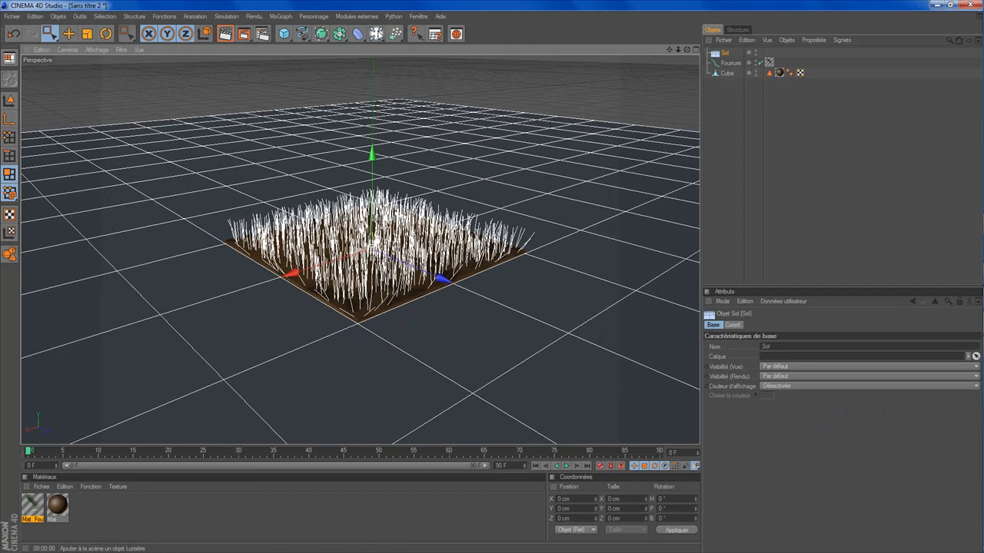
left_click(379, 35)
left_click(404, 45)
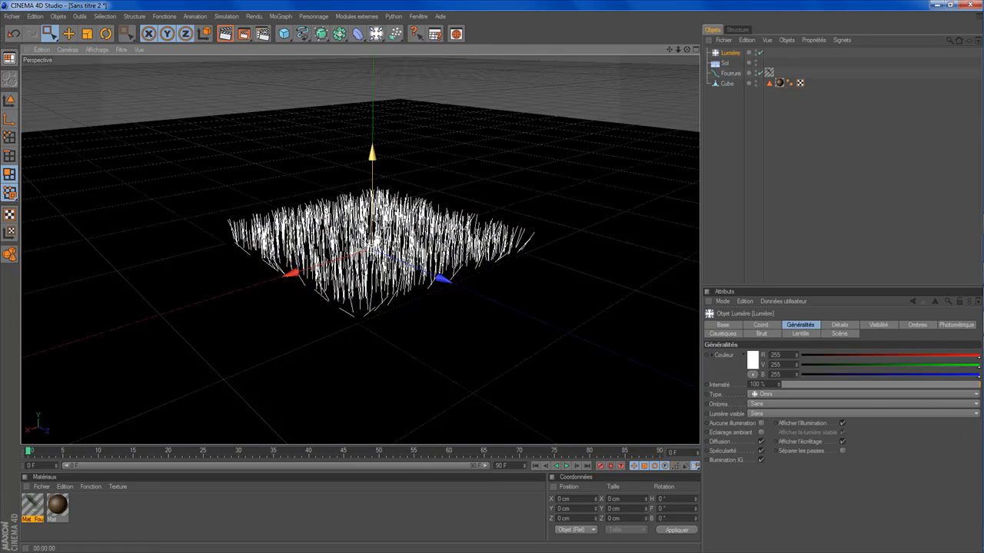
scroll(414, 316, "down", 2)
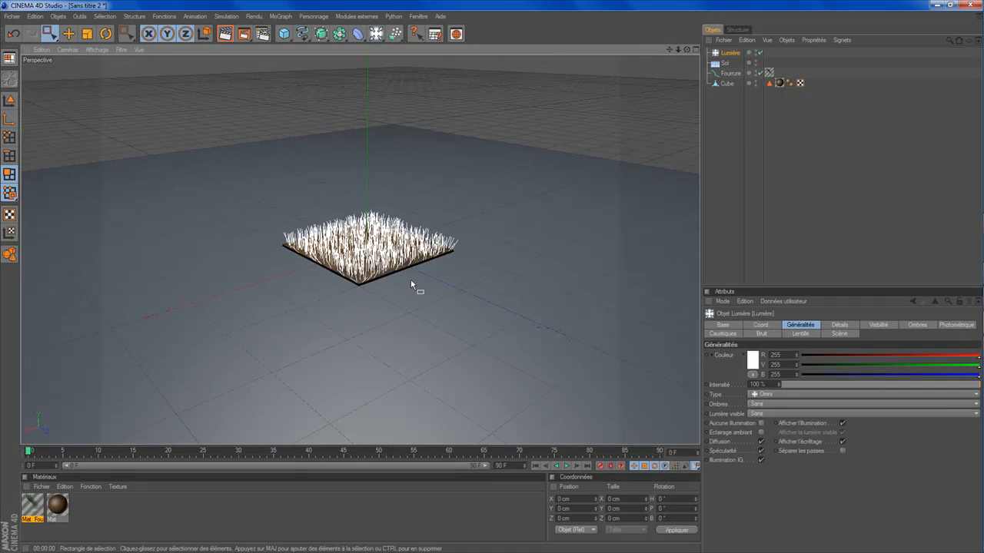
scroll(415, 312, "down", 4)
scroll(364, 94, "down", 4)
left_click_drag(363, 86, 363, 45)
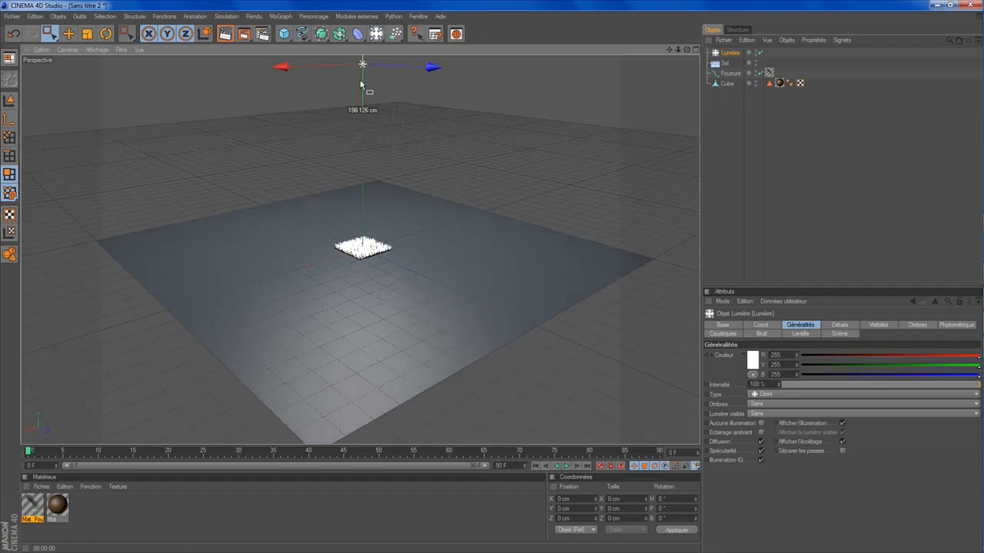
Render a low close-up of the fur in the perspective view to check it under the new light.
scroll(391, 204, "up", 8)
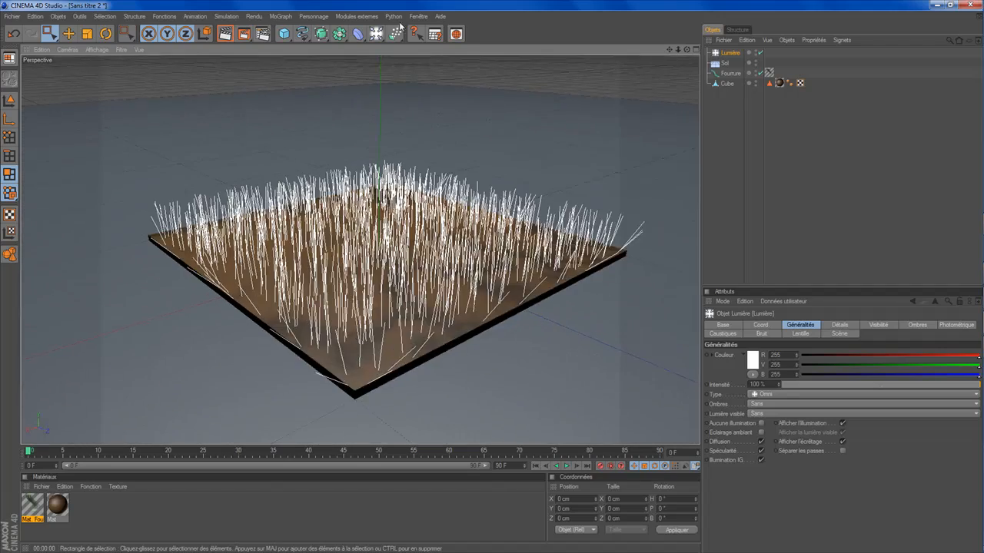
scroll(402, 91, "up", 2)
left_click_drag(687, 50, 669, 41)
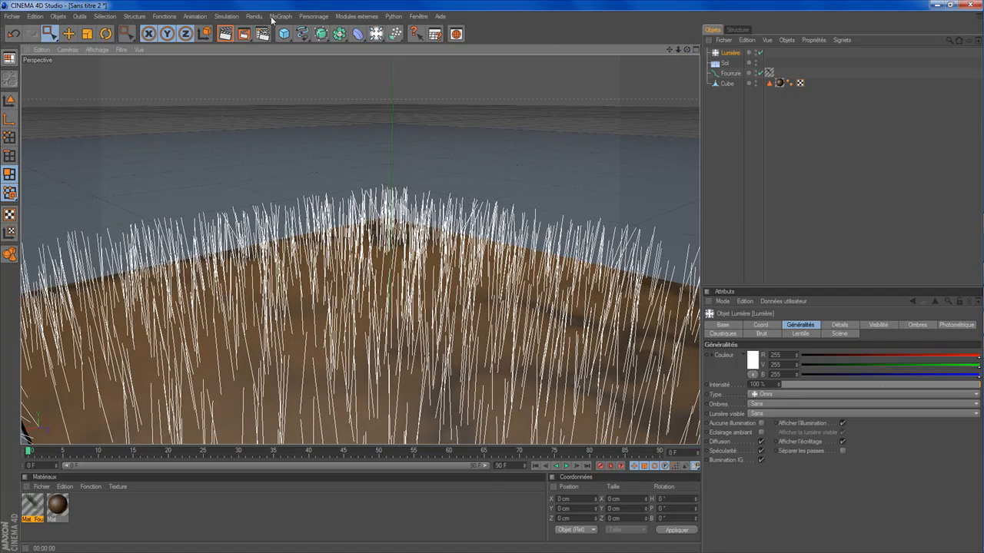
left_click(226, 33)
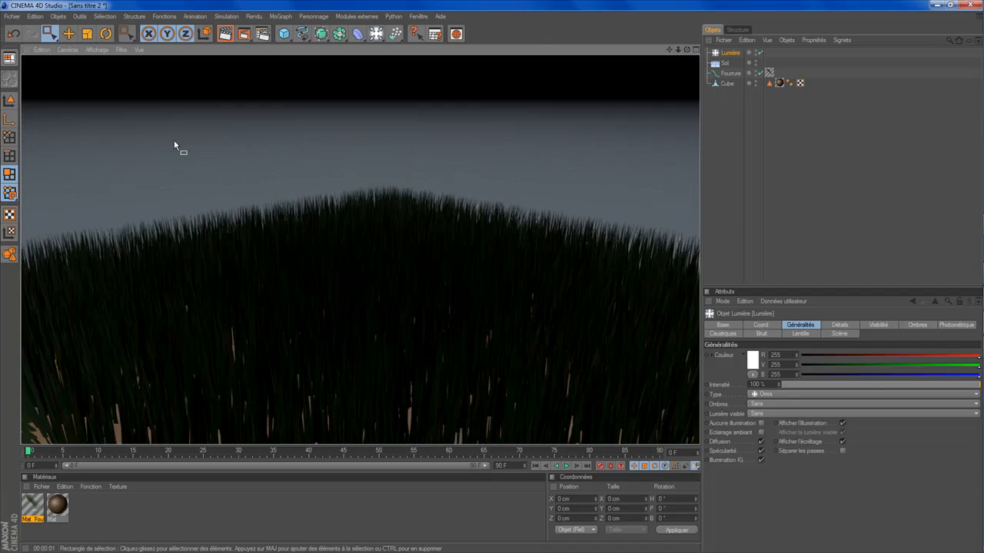
Set the fur object's quantity to 20000 and frame the slab closely from a different corner.
scroll(392, 203, "down", 5)
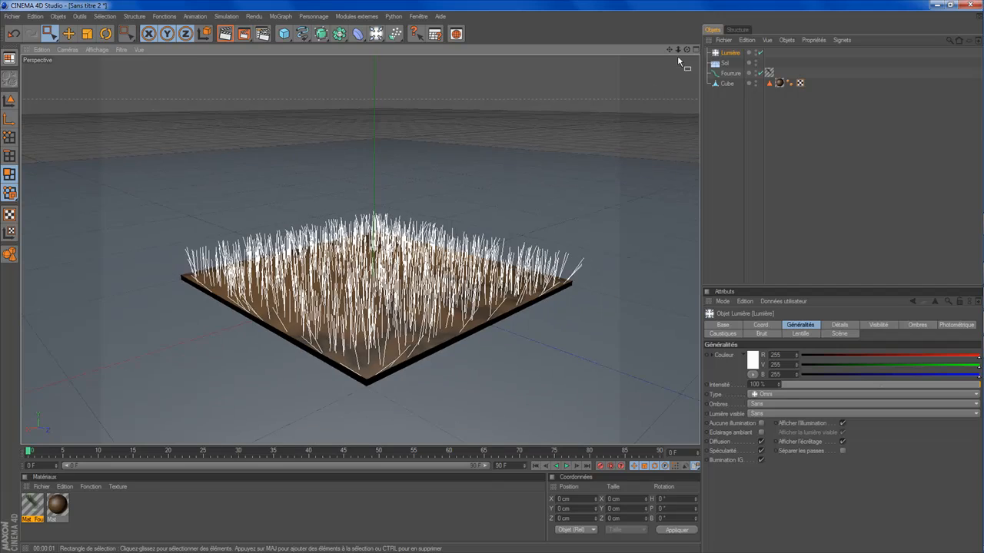
left_click_drag(687, 50, 718, 67)
scroll(614, 67, "up", 5)
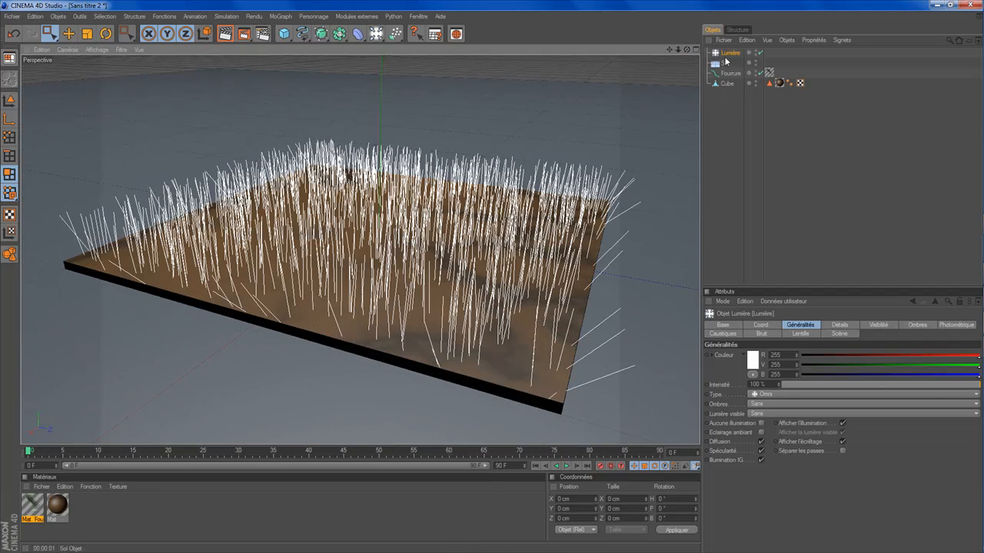
left_click_drag(667, 50, 663, 56)
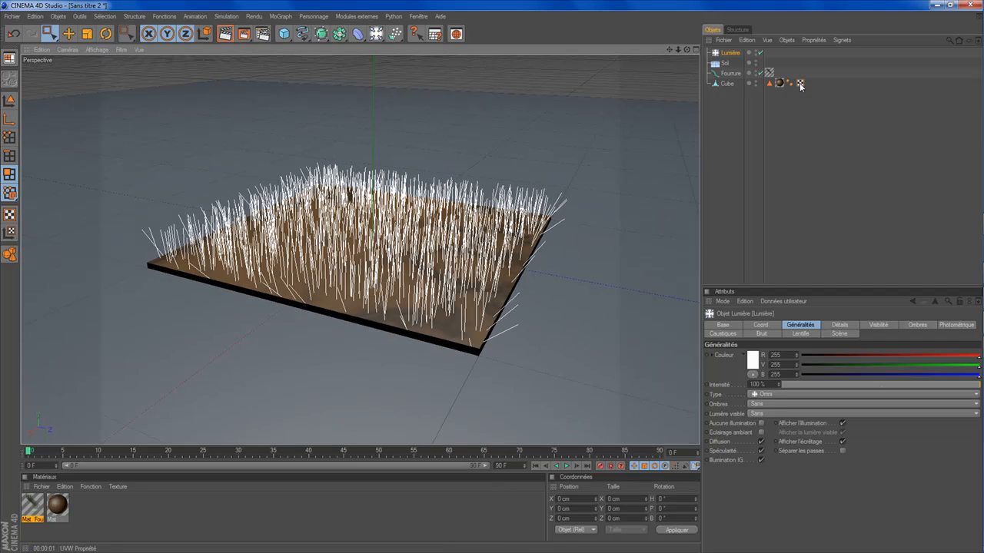
left_click(738, 74)
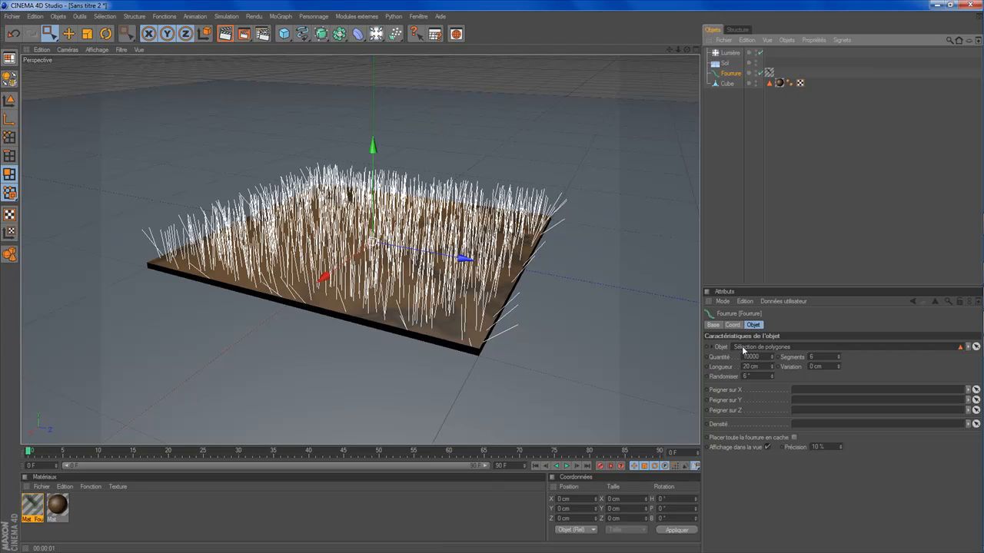
left_click(763, 357)
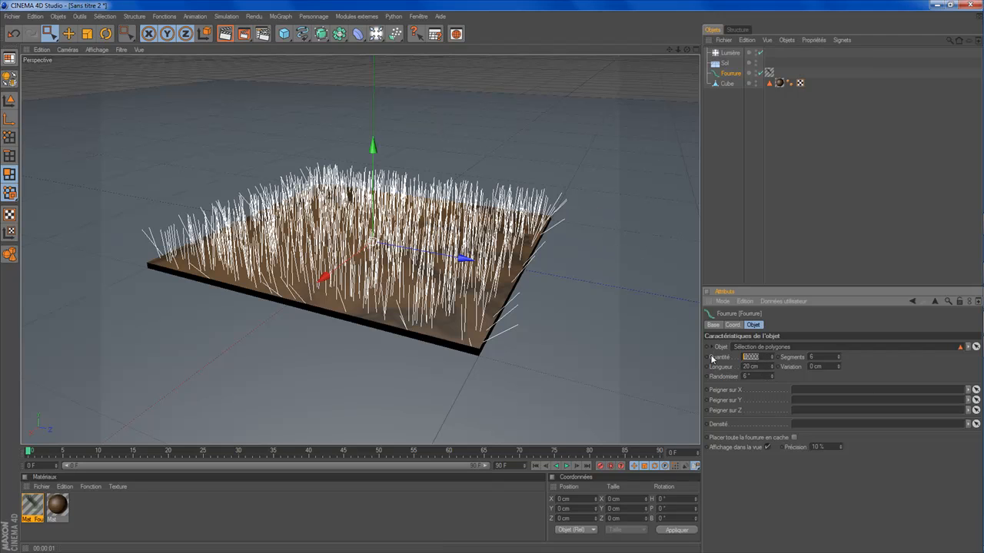
type("20")
key("Return")
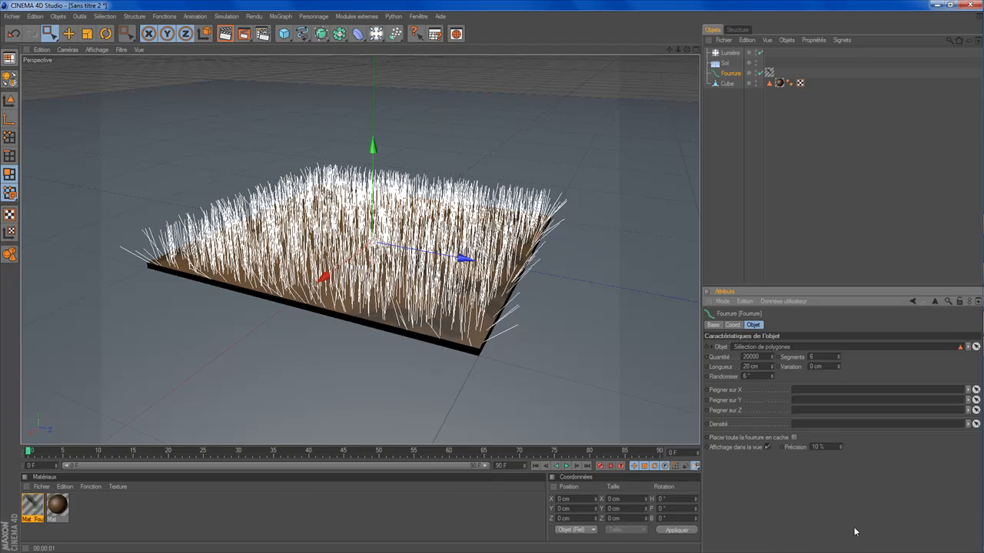
scroll(241, 52, "up", 4)
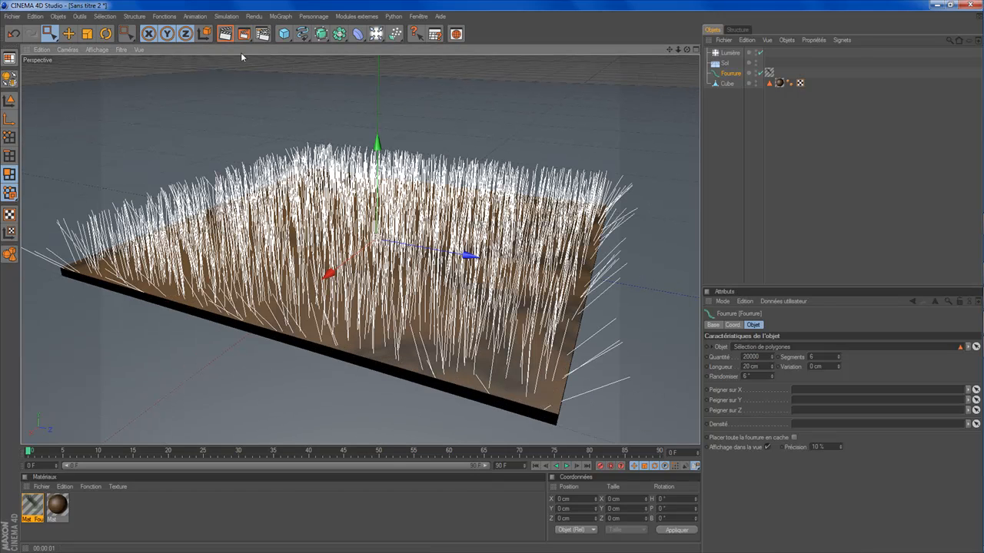
Test-render the fur and darken the start colour of the fur material's gradient to R 24, V 41, B 18.
left_click(225, 33)
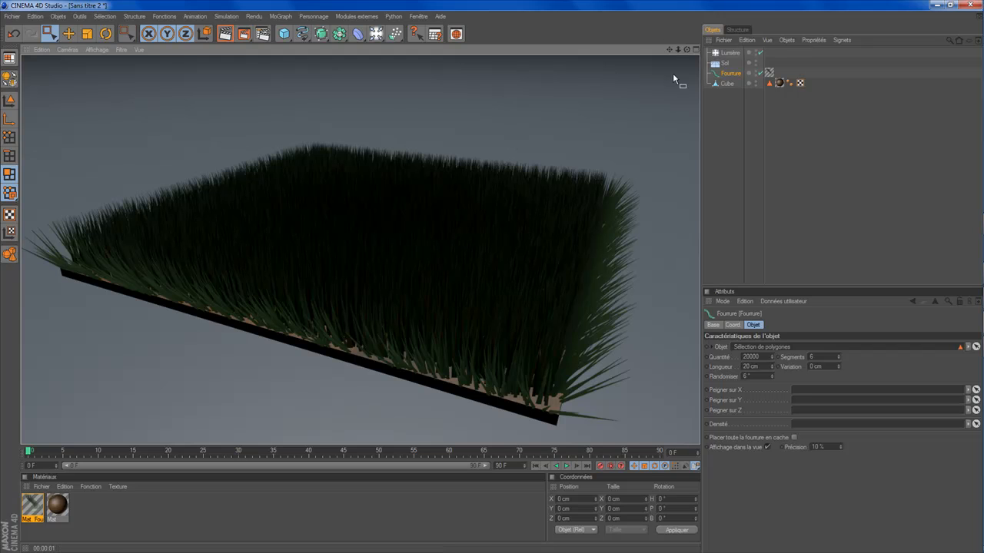
double_click(32, 506)
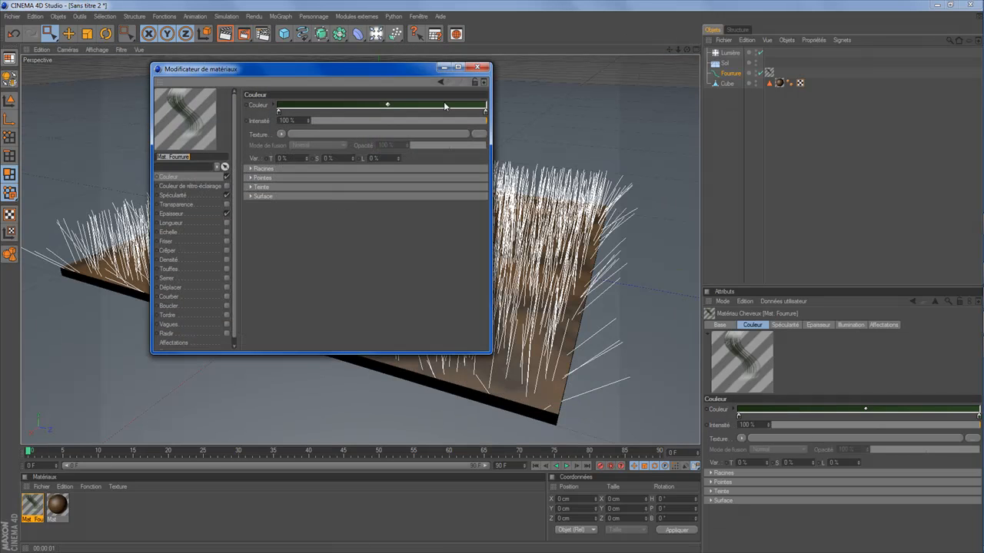
left_click(280, 113)
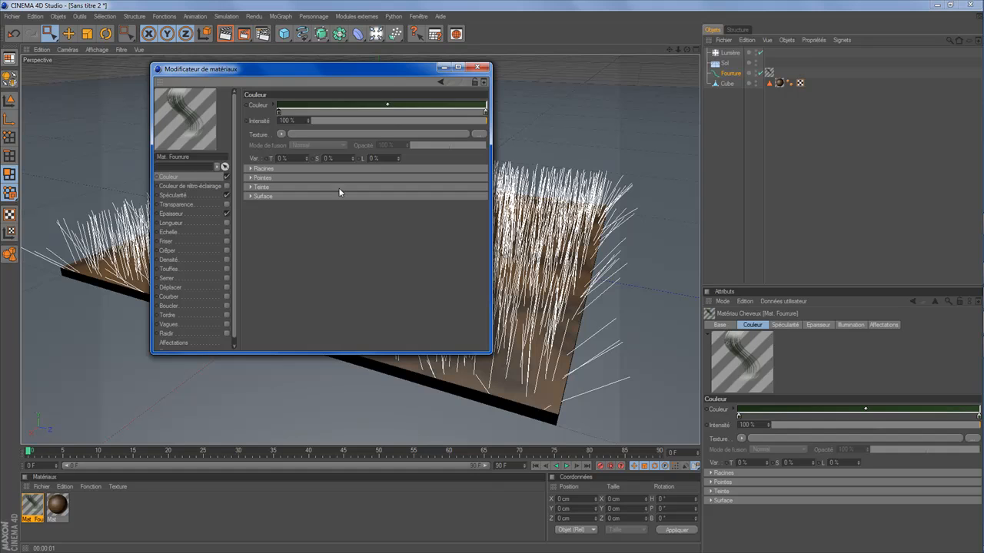
double_click(280, 113)
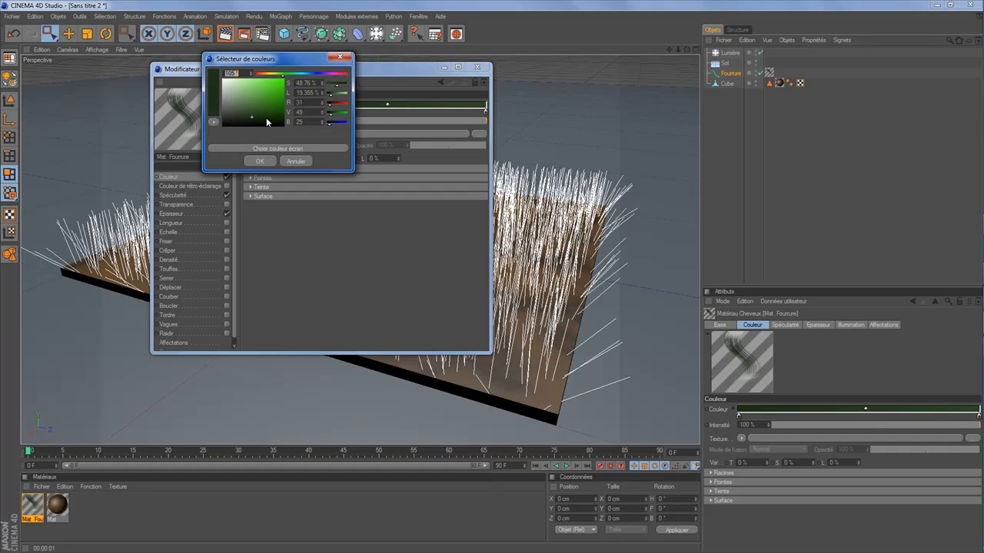
mouse_move(252, 120)
left_mouse_down()
mouse_move(239, 122)
mouse_move(259, 124)
left_mouse_up()
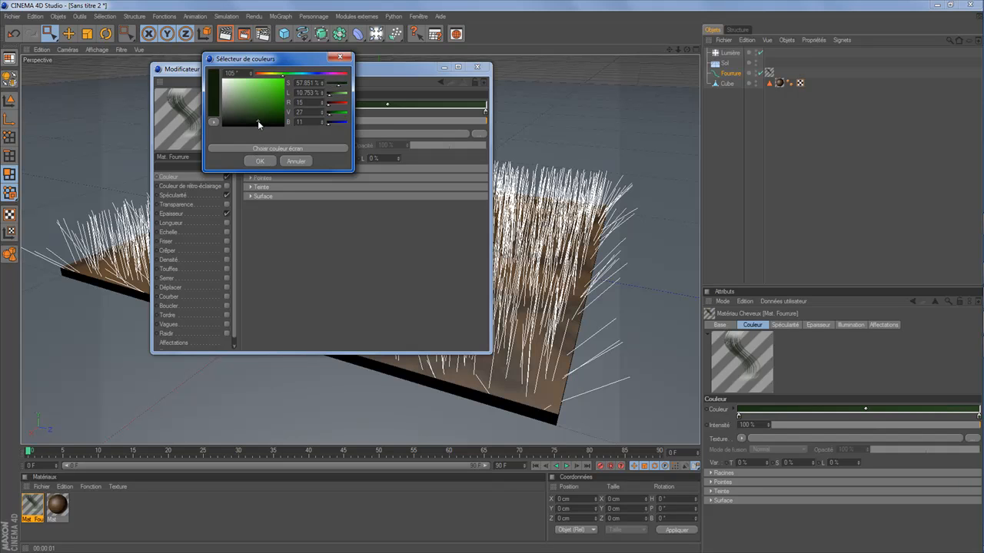
left_click(260, 161)
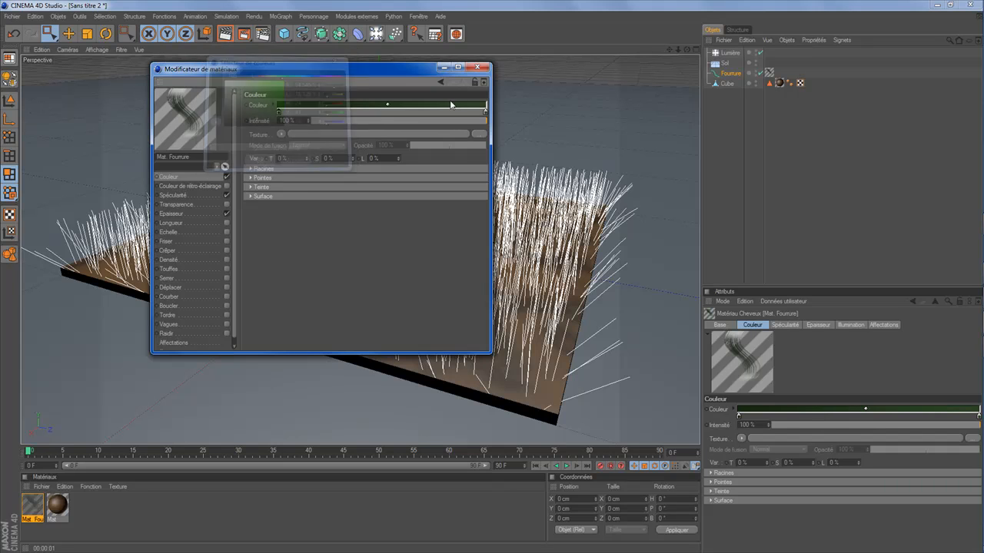
Adjust the dark green at the gradient's end, shift its midpoint slightly towards the start colour, and test-render the fur.
double_click(485, 114)
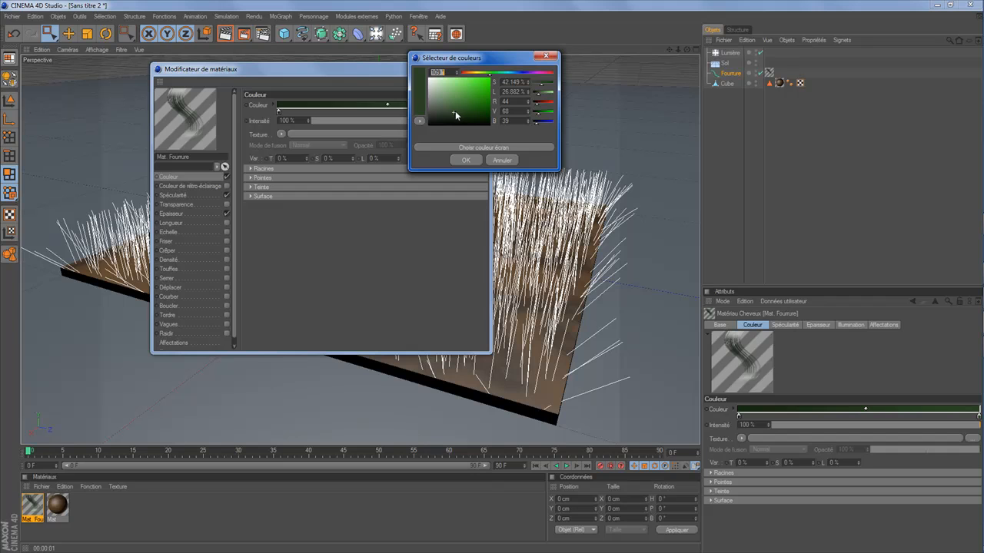
left_click(454, 114)
left_click(467, 160)
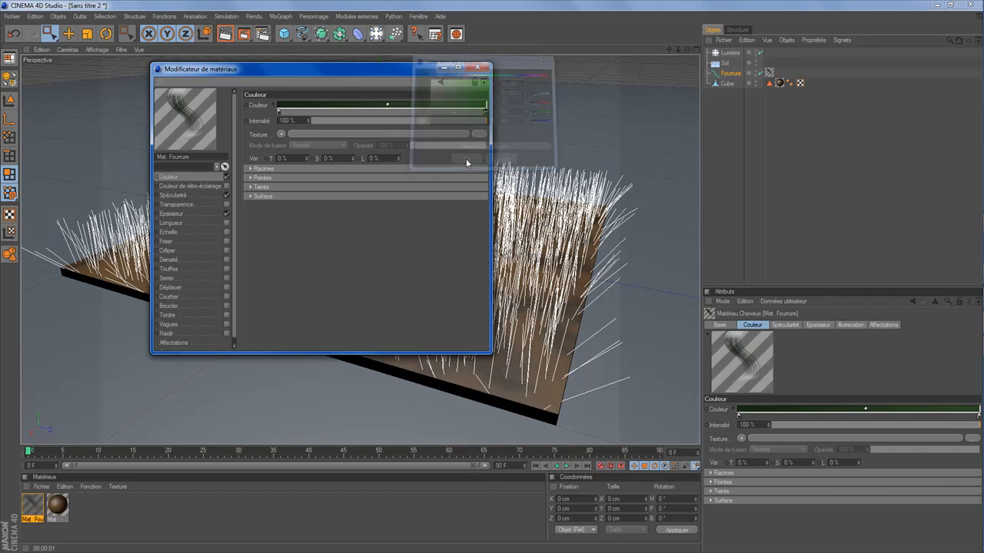
left_click_drag(387, 106, 367, 105)
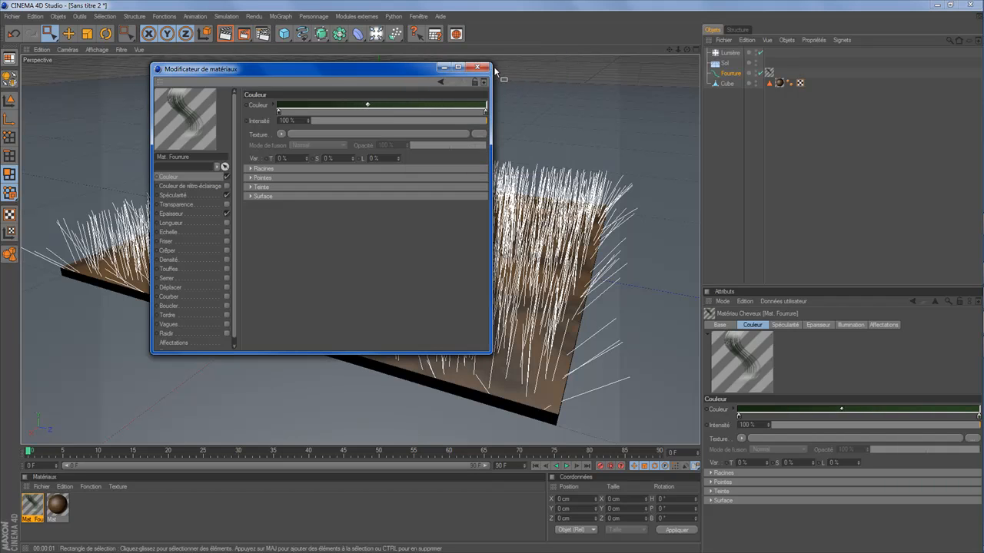
left_click(481, 68)
left_click(227, 35)
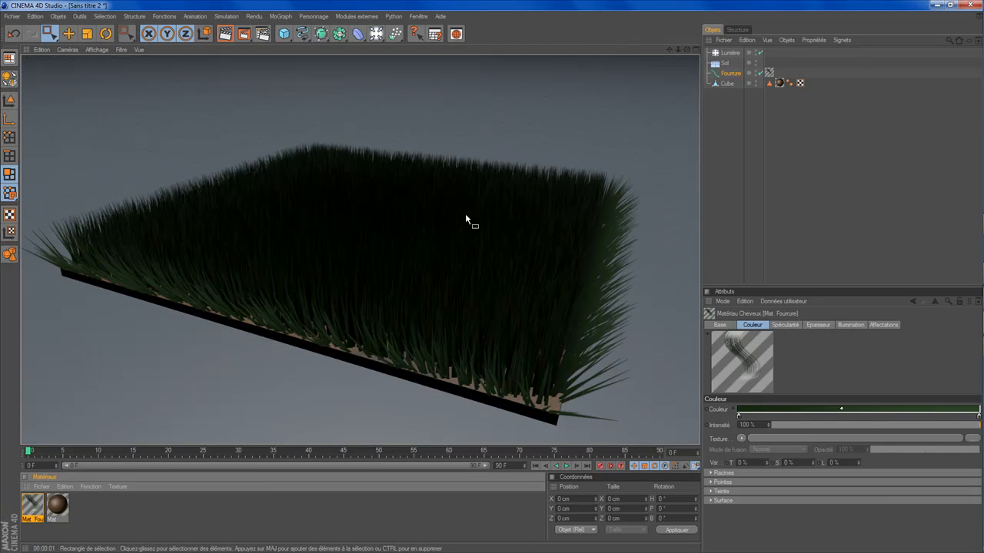
Brighten both greens of the fur material's colour gradient, setting the end colour to about R 61, V 131, B 45.
double_click(34, 505)
double_click(279, 113)
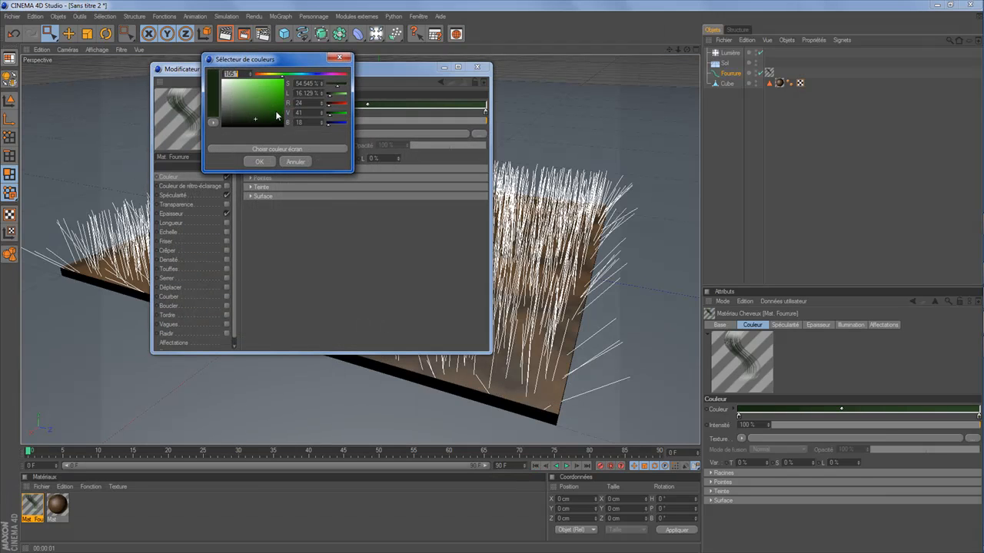
left_click_drag(263, 114, 267, 109)
left_click(266, 162)
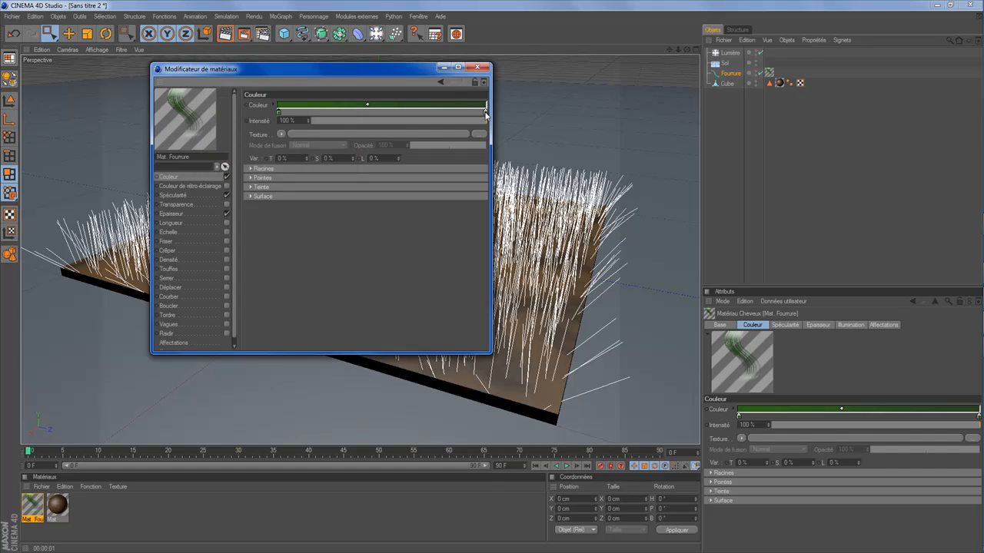
double_click(485, 112)
left_click_drag(465, 97, 471, 99)
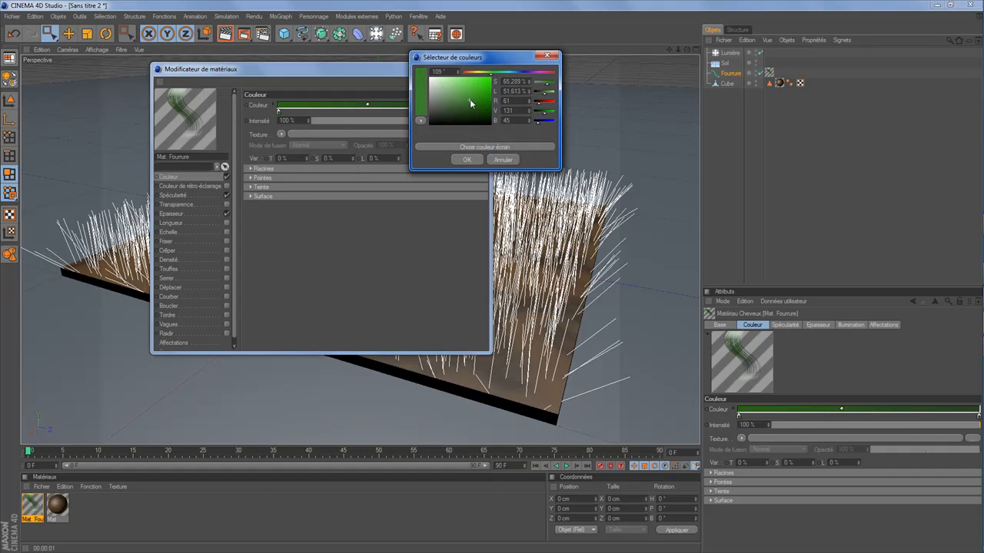
left_click(473, 163)
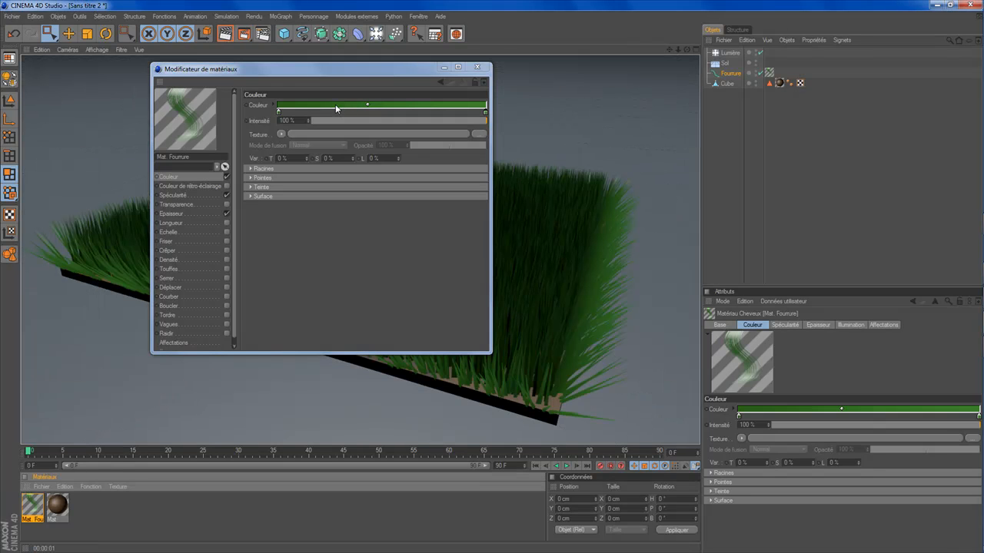
Move the material editor clear of the rendered view to inspect the brighter grass, and close the editor.
left_click_drag(363, 71, 921, 181)
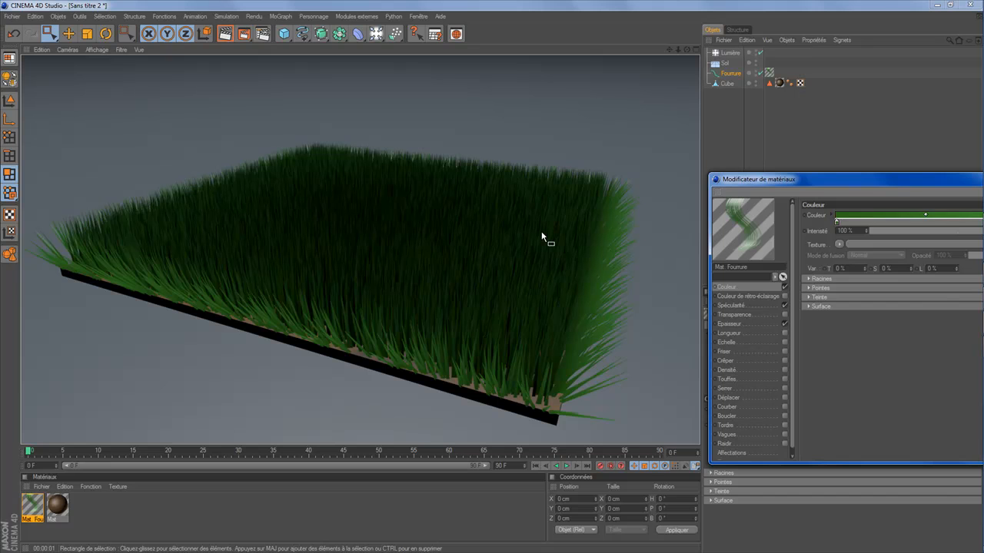
left_click_drag(921, 181, 386, 184)
left_click(501, 182)
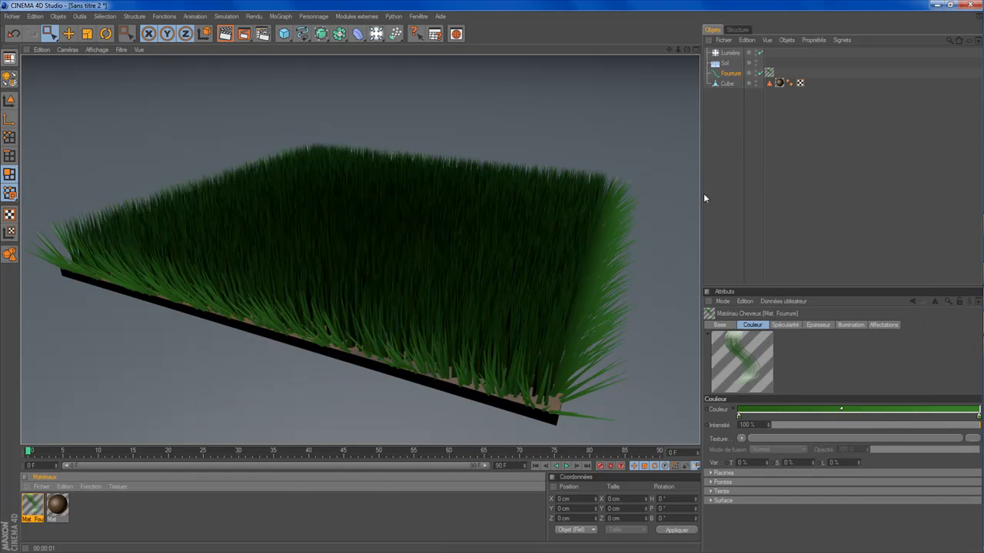
Frame the whole fur-covered slab from a higher, more frontal angle in the perspective view.
scroll(508, 165, "down", 4)
left_click_drag(687, 49, 686, 64)
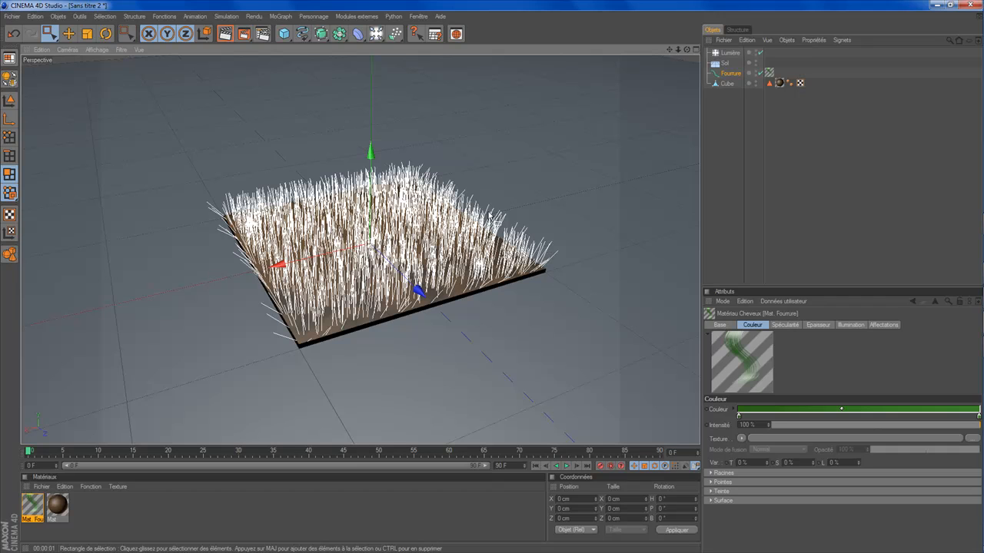
left_click_drag(669, 49, 730, 82)
scroll(671, 76, "up", 3)
left_click_drag(671, 50, 597, 40)
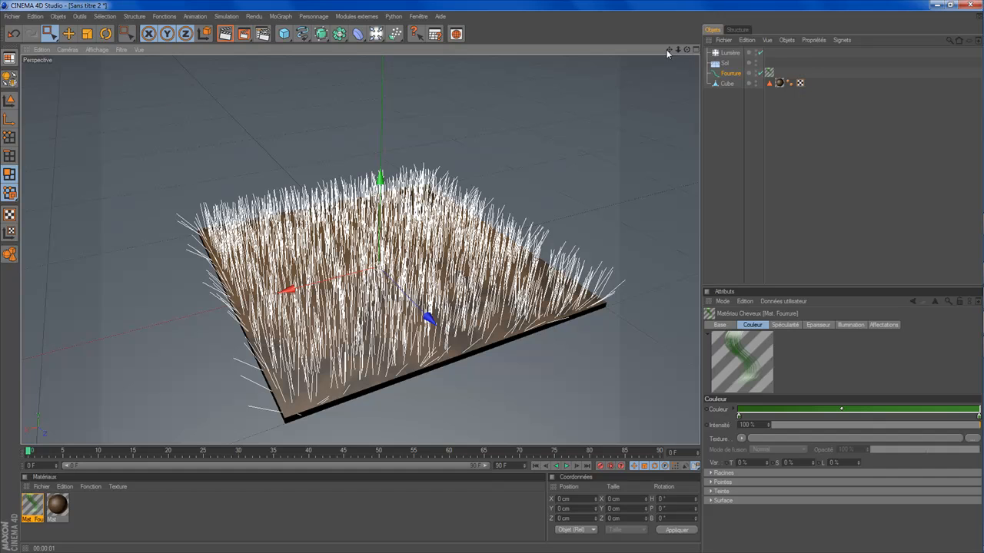
mouse_move(686, 50)
left_mouse_down()
mouse_move(690, 96)
mouse_move(689, 54)
left_mouse_up()
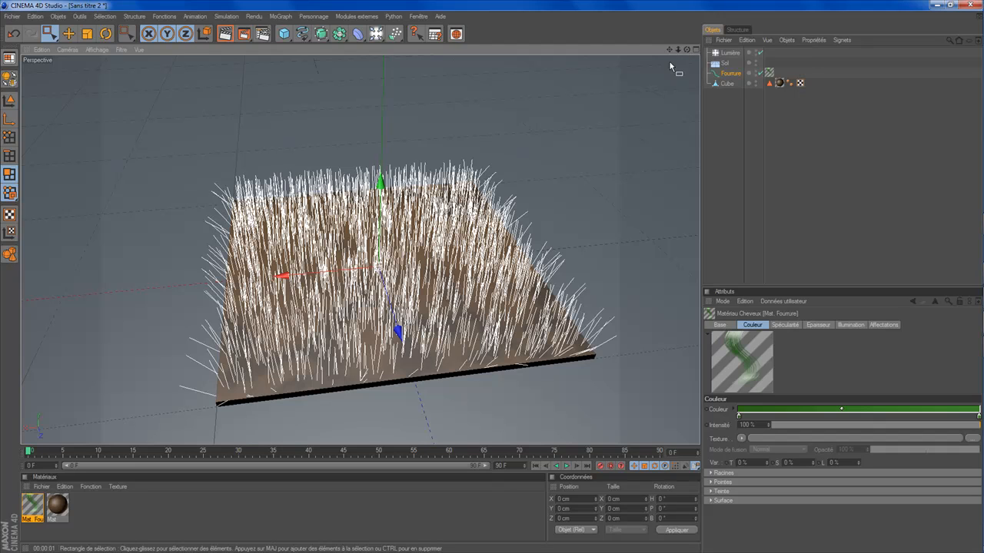
scroll(644, 90, "down", 2)
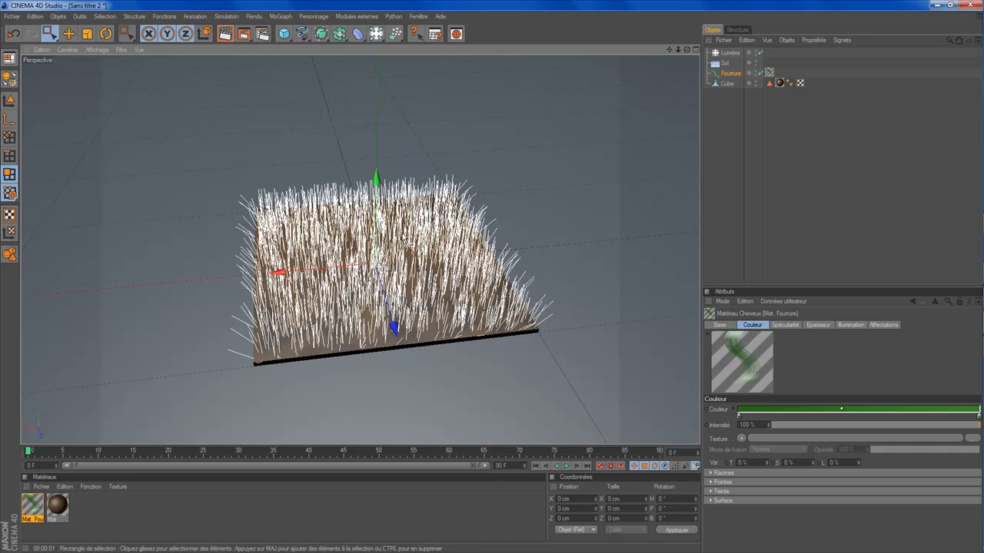